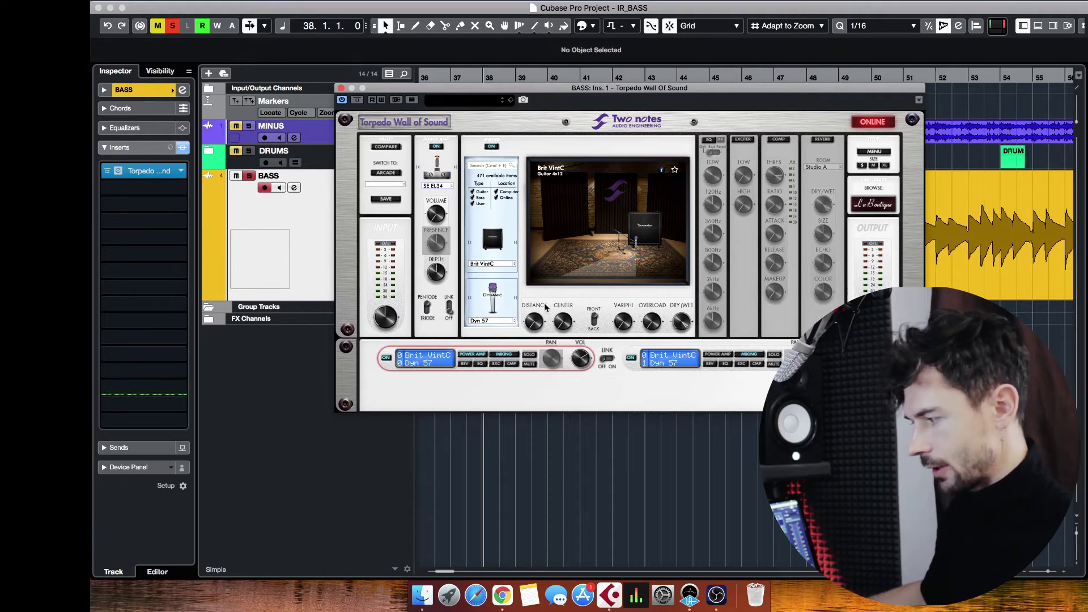
Step: Enable the EQ, exciter, compressor and reverb sections of the first cabinet channel
left_click(710, 140)
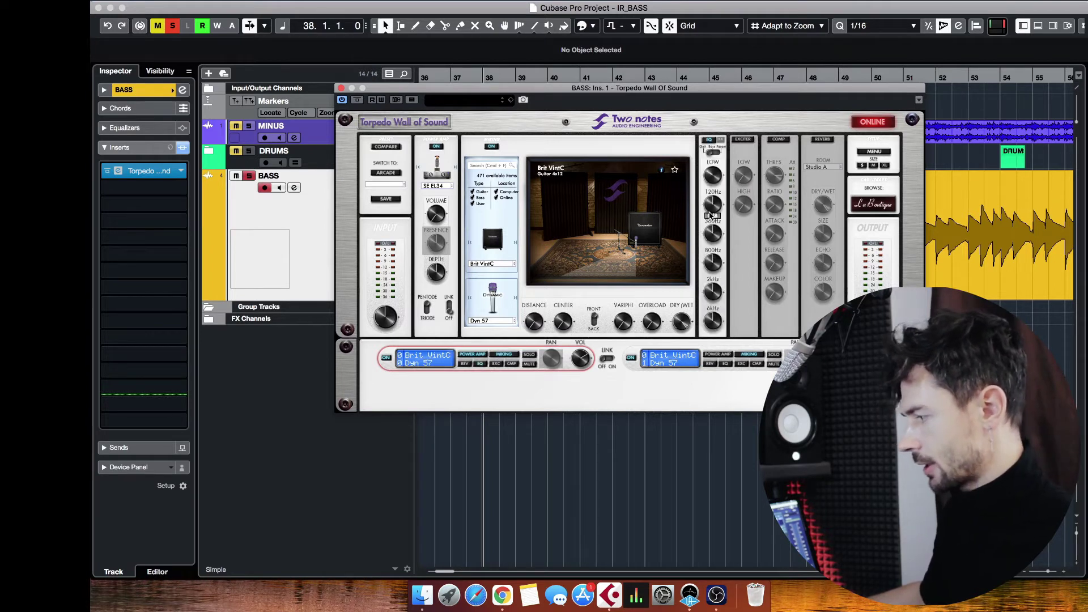
left_click(745, 159)
left_click(780, 140)
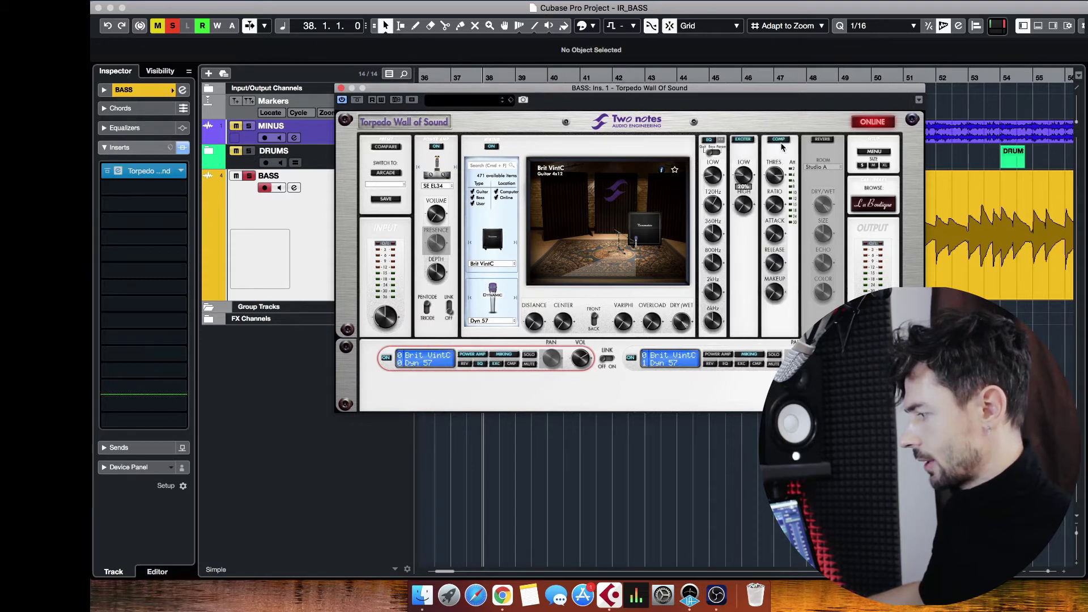
left_click(827, 143)
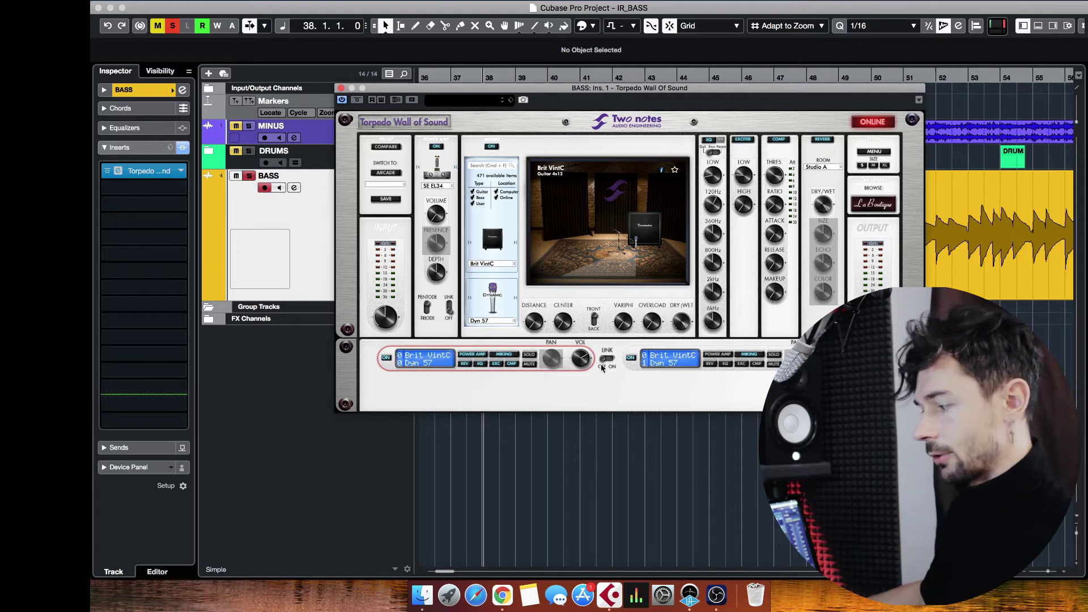
Step: Switch to the second cabinet channel's settings and back to the first channel to compare them
left_click(672, 363)
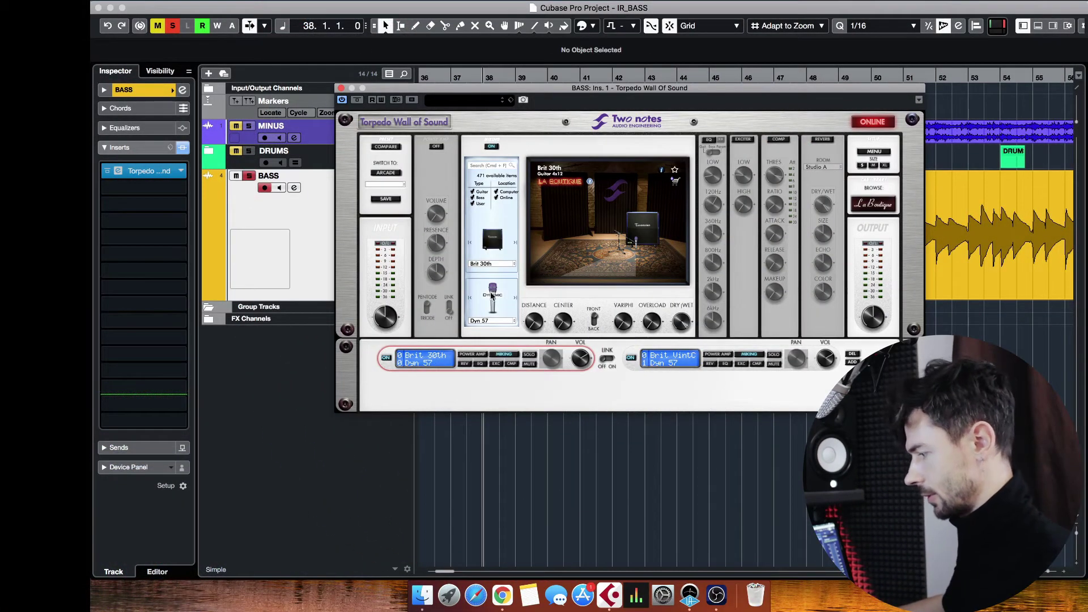
left_click(655, 357)
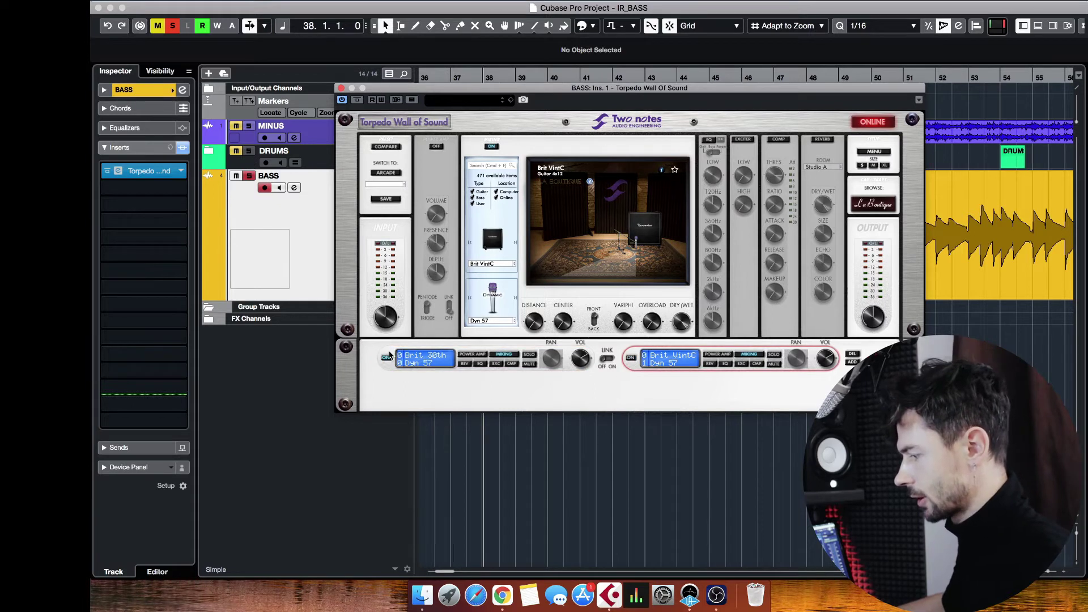
left_click(423, 358)
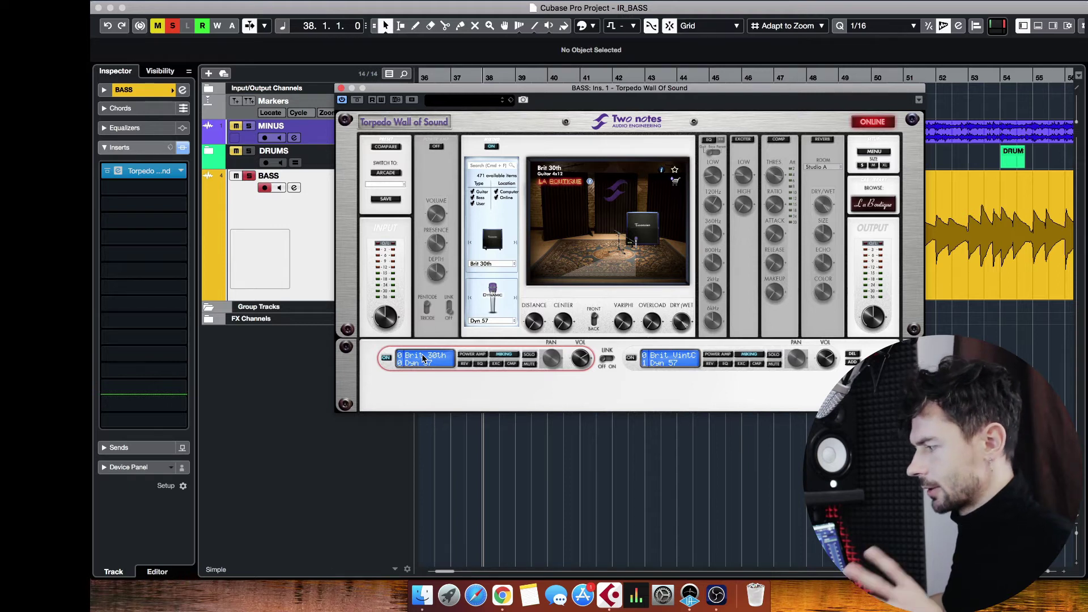
Step: Set the user impulse directory to the 410 AMPG AVT-10 folder inside BASS_Cab_IR
left_click(492, 265)
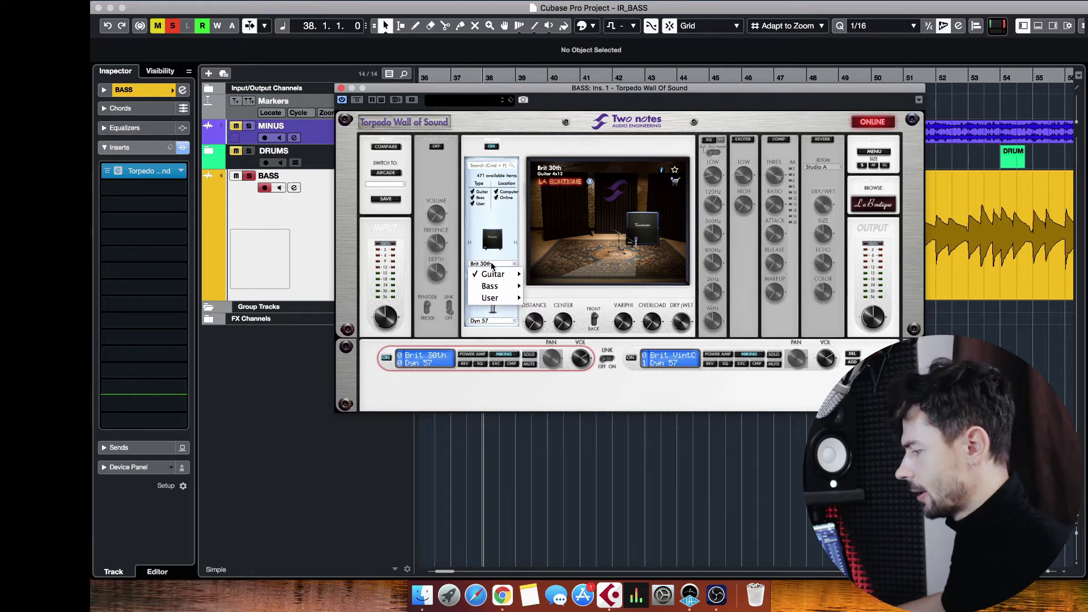
mouse_move(489, 302)
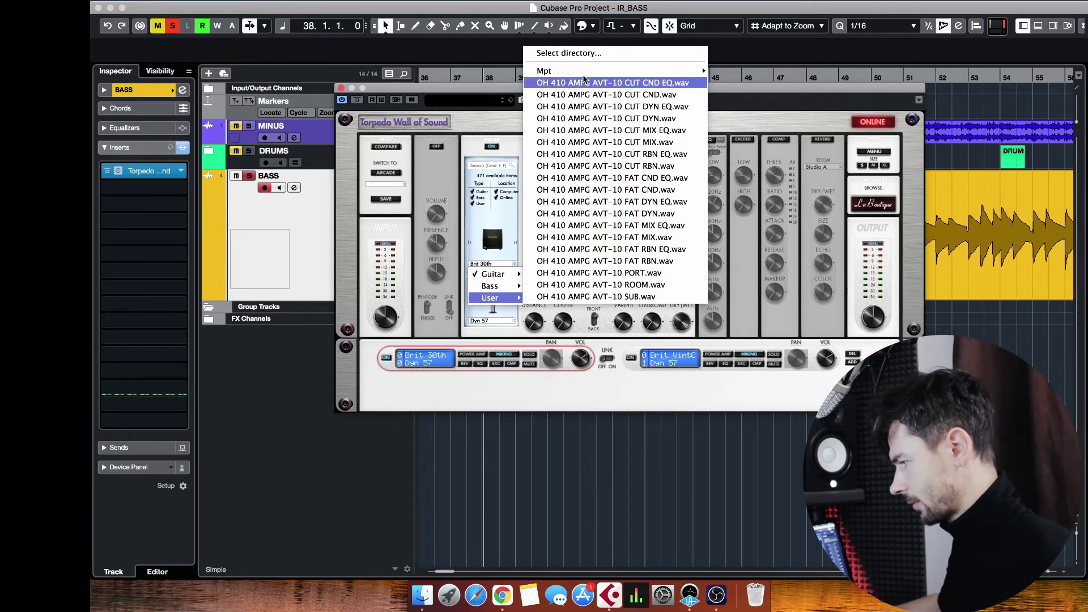
left_click(584, 54)
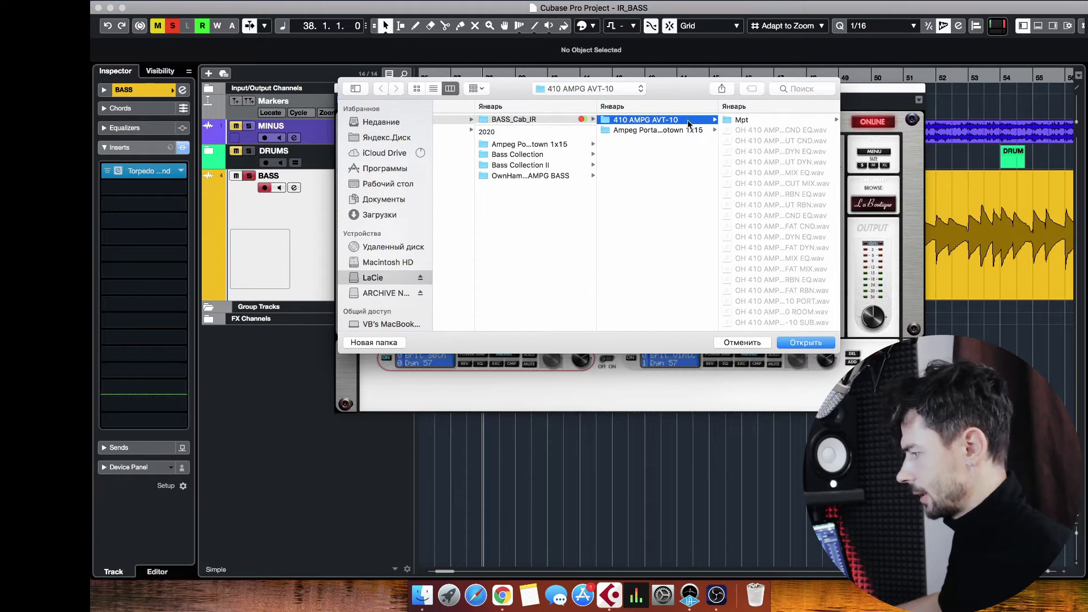
left_click(803, 341)
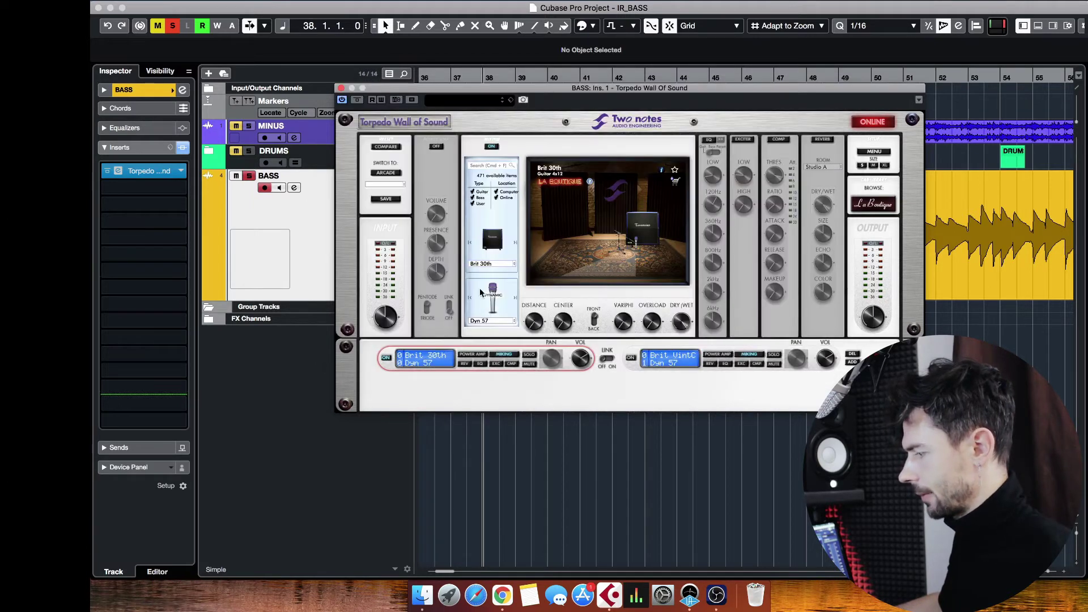
Step: Load the user impulse OH 410 AMPG AVT-10 CUT MIX EQ.wav into the first cabinet channel
left_click(501, 268)
mouse_move(491, 274)
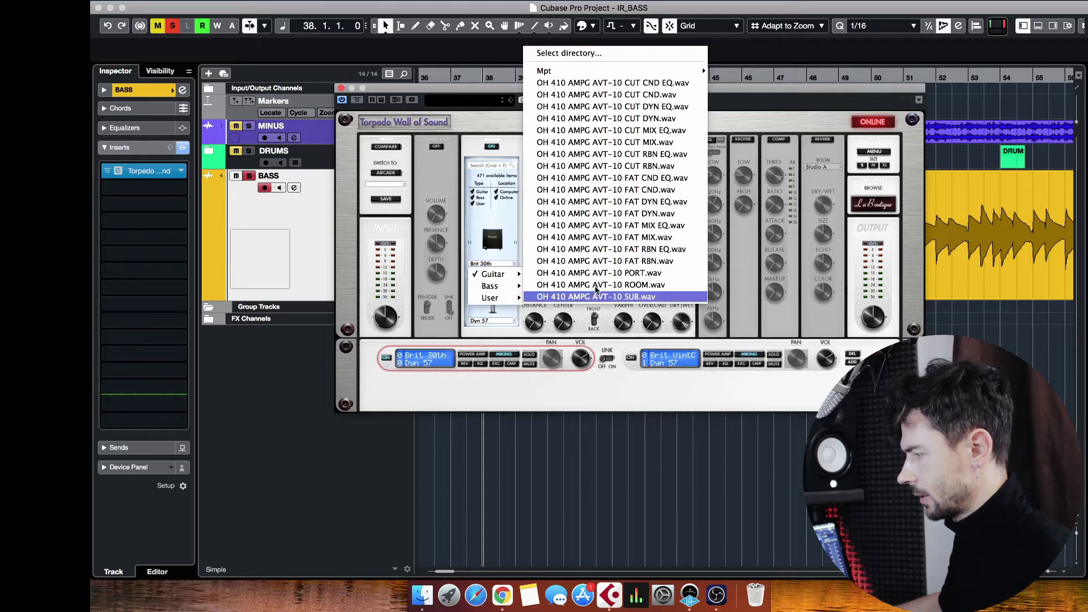
mouse_move(627, 72)
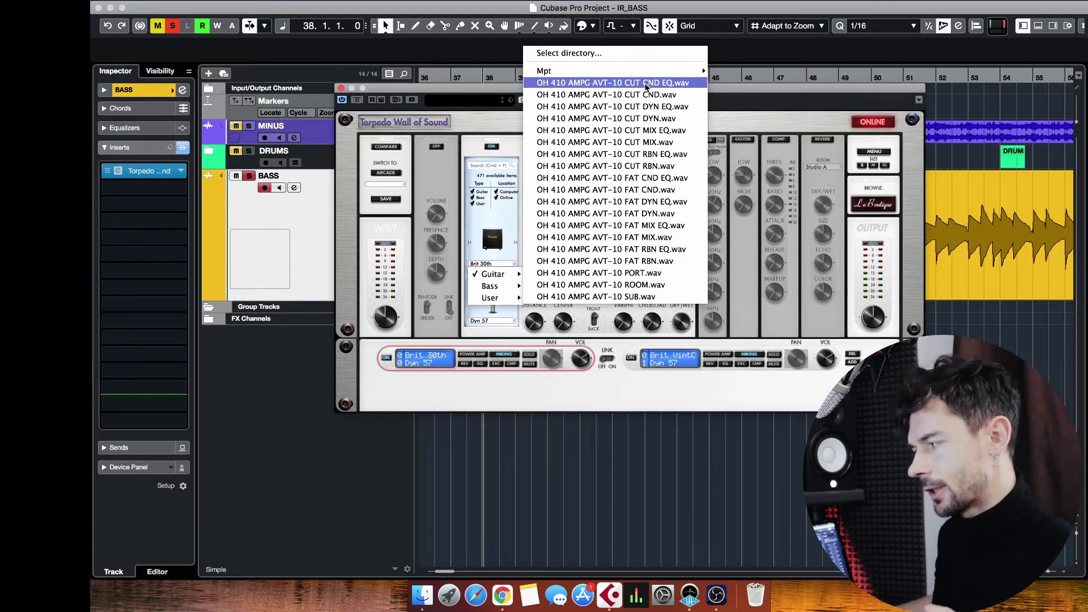
left_click(643, 131)
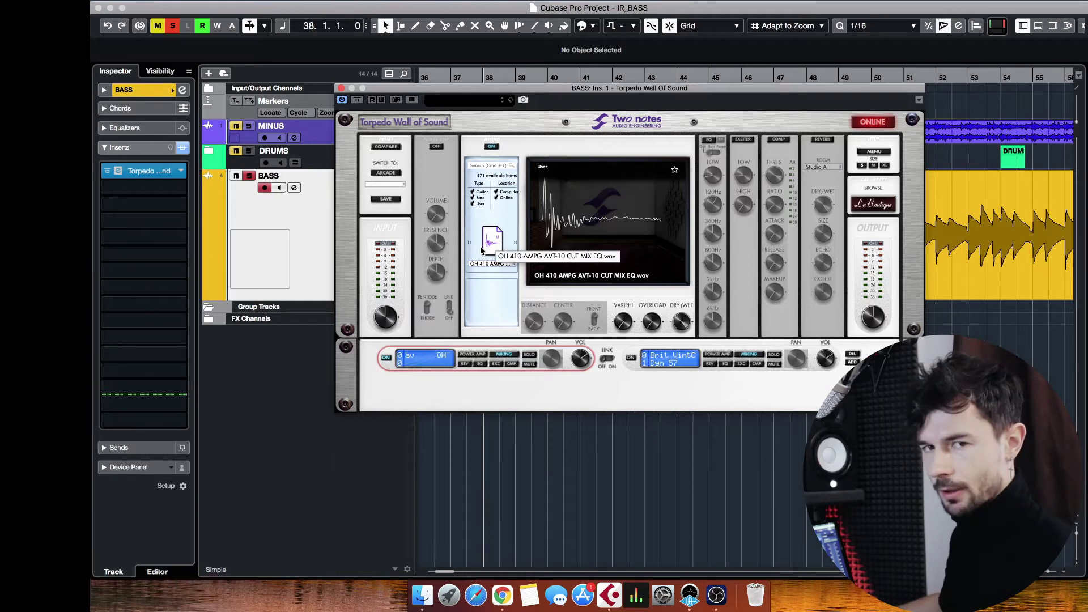
Step: Play the bass track and compare its sound with the cabinet plug-in bypassed and active
key("space")
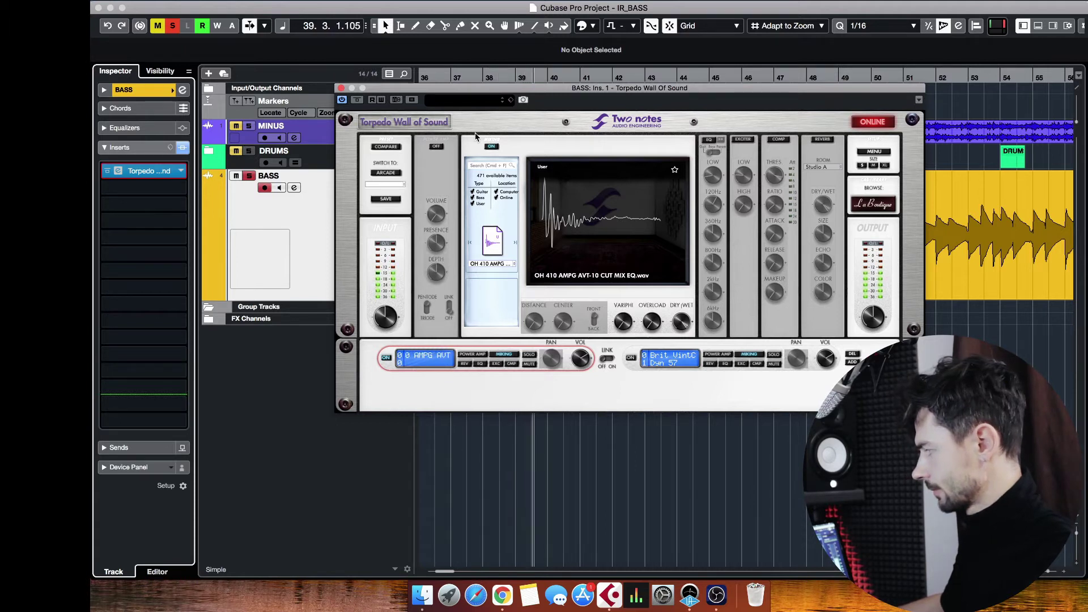
left_click(357, 101)
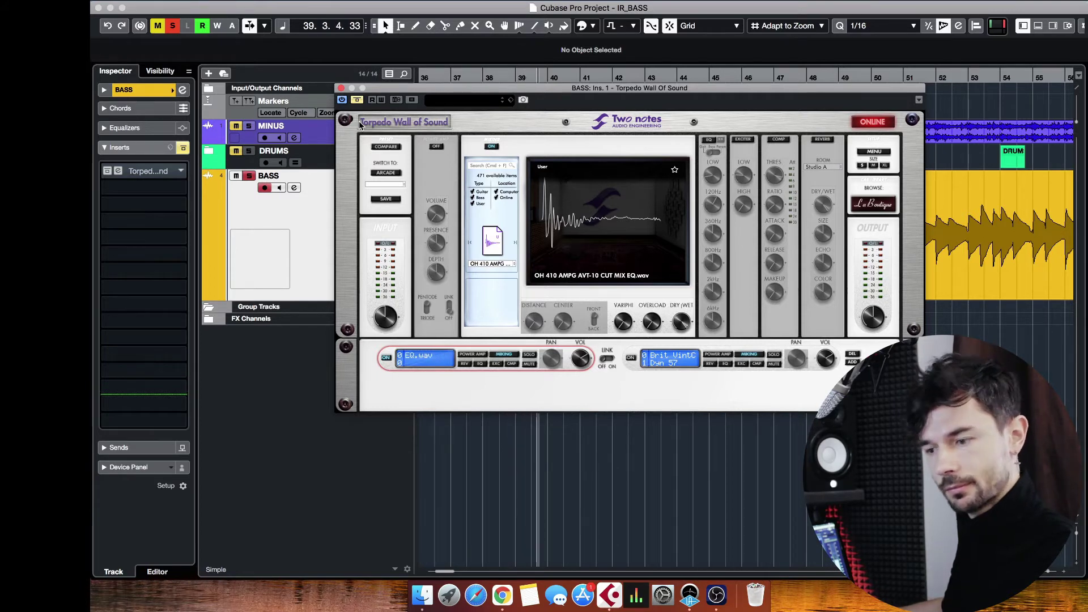
left_click(357, 101)
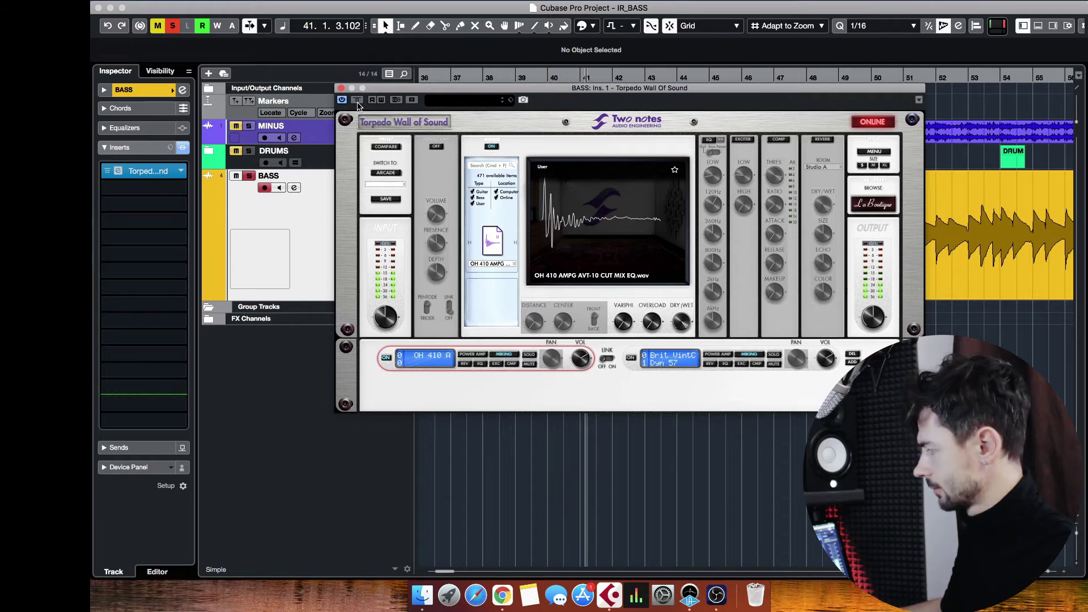
key("space")
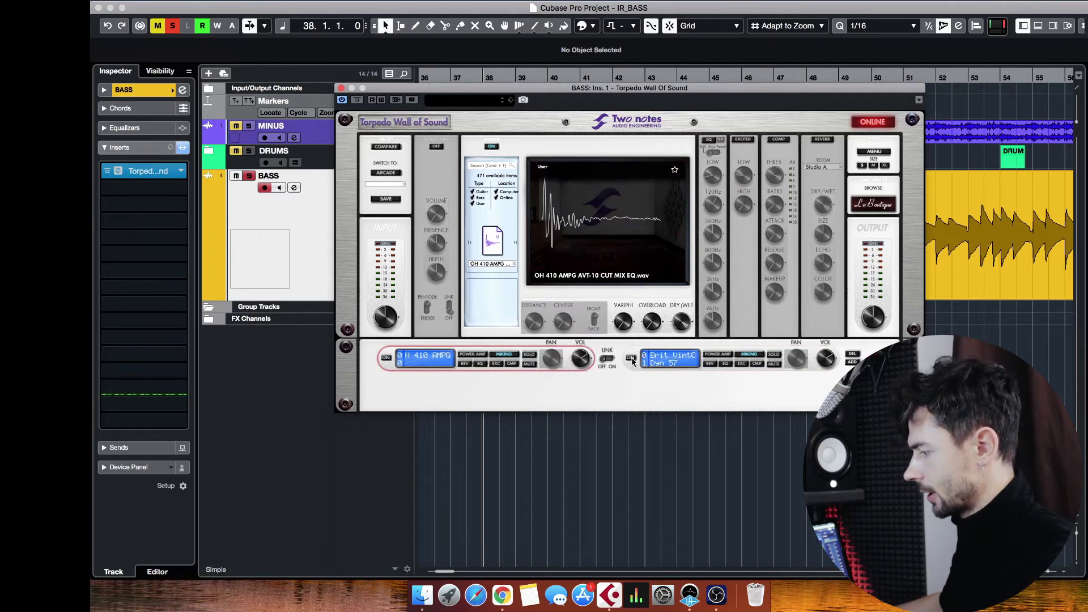
Step: Load the user impulse OH 410 AMPG AVT-10 PORT.wav into the second cabinet channel
left_click(653, 360)
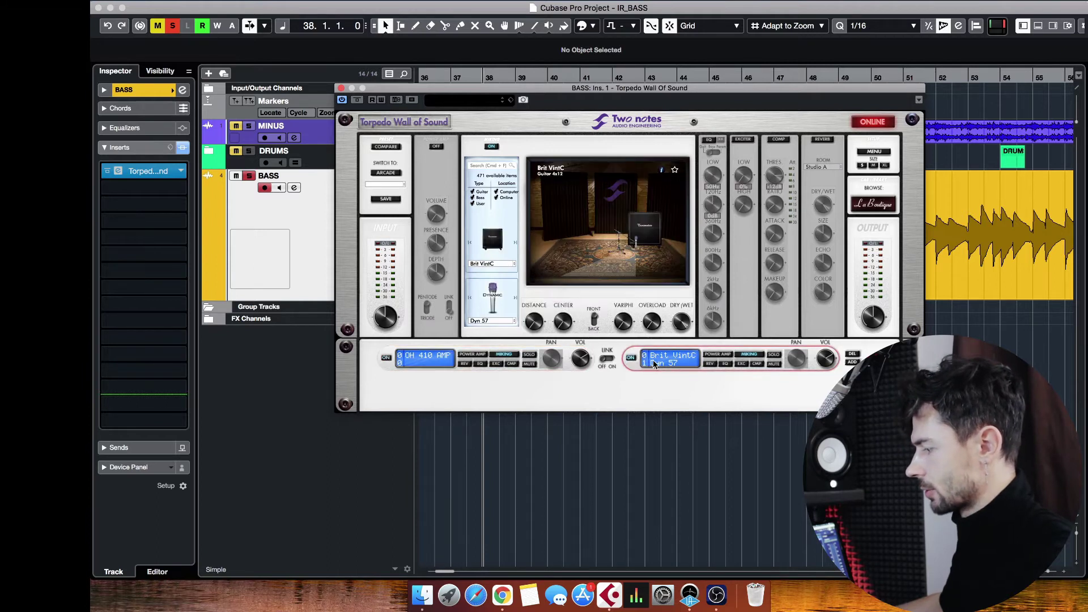
left_click(498, 265)
mouse_move(491, 298)
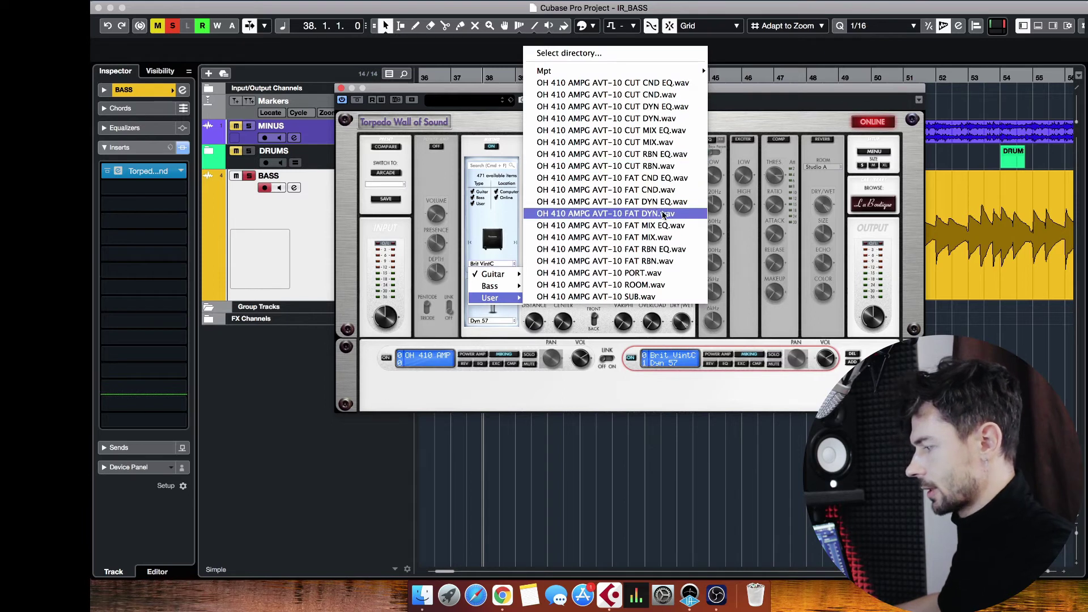
left_click(635, 273)
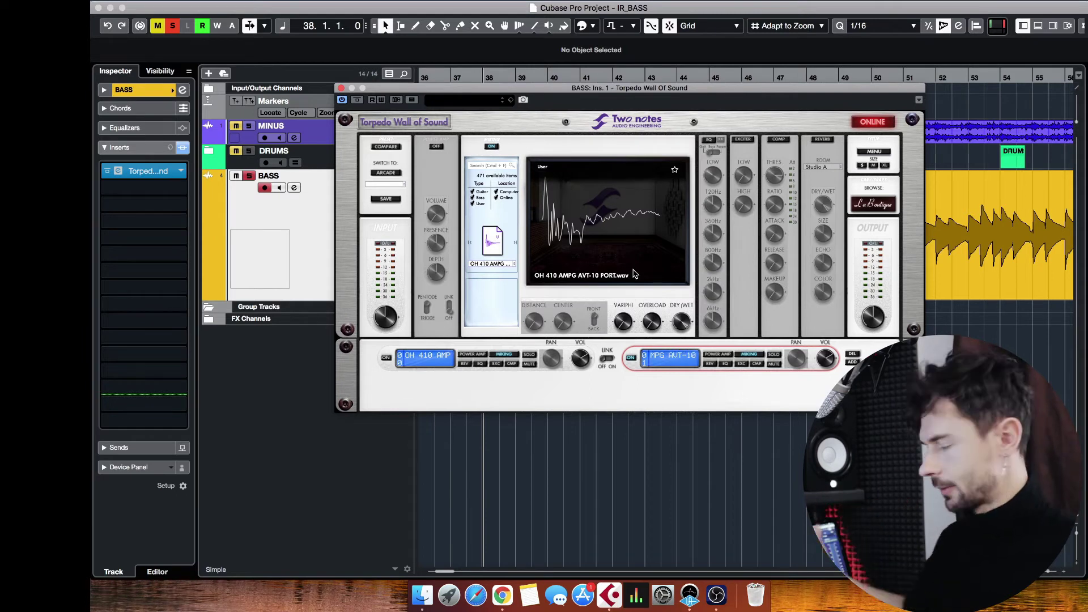
Step: Audition the bass through the PORT impulse alone and together with the first channel's CUT MIX EQ impulse
key("space")
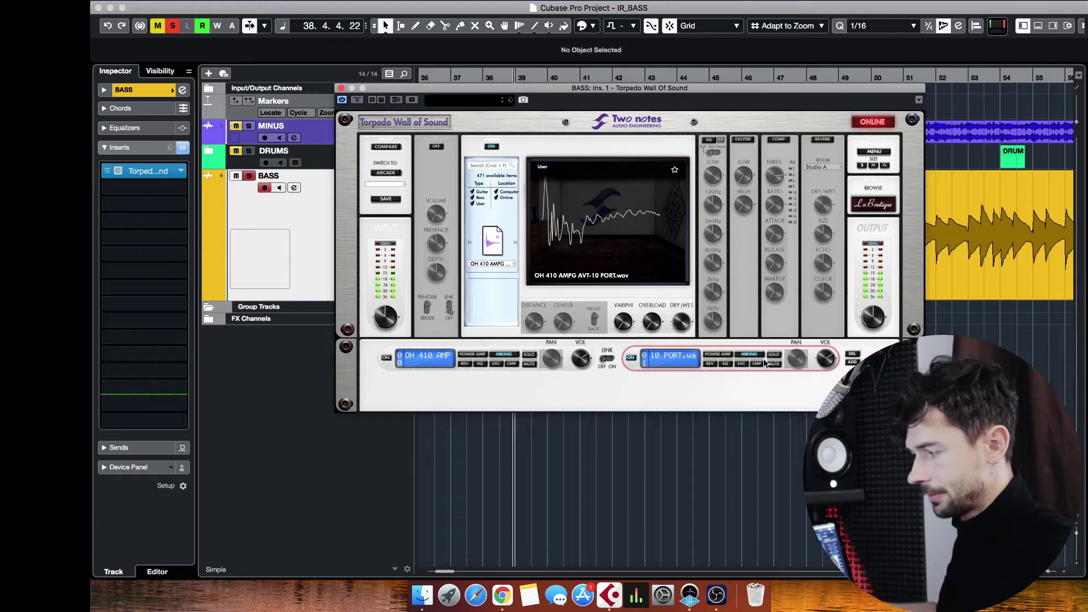
key("space")
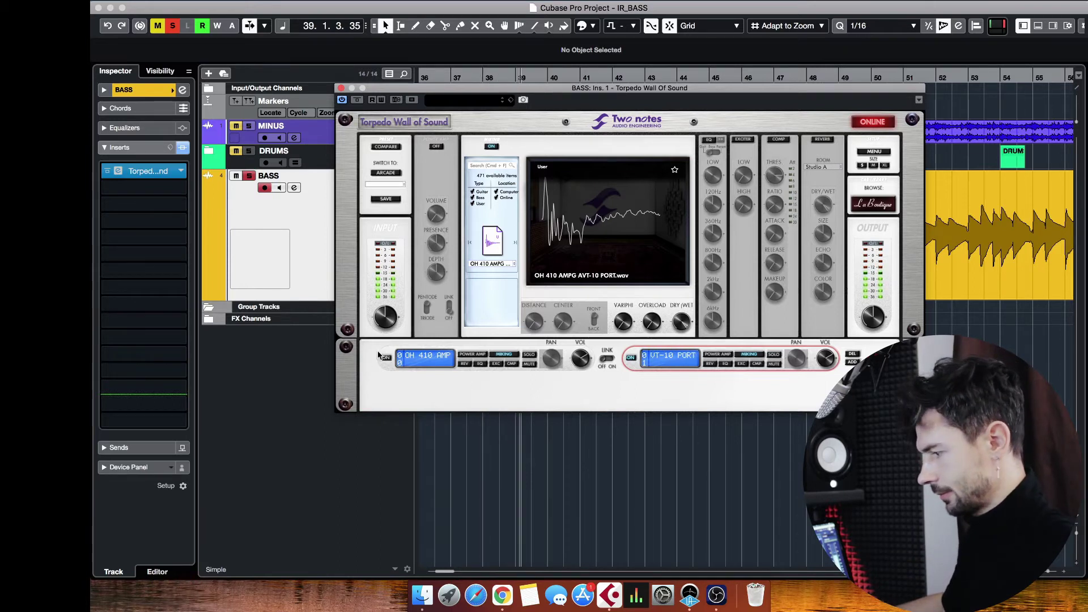
left_click(417, 362)
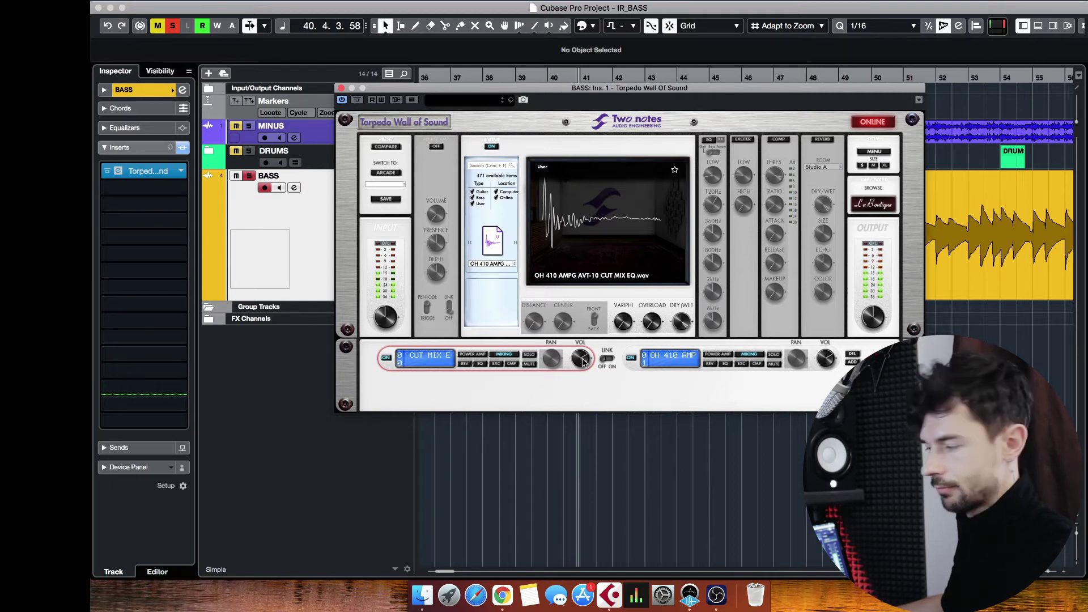
key("space")
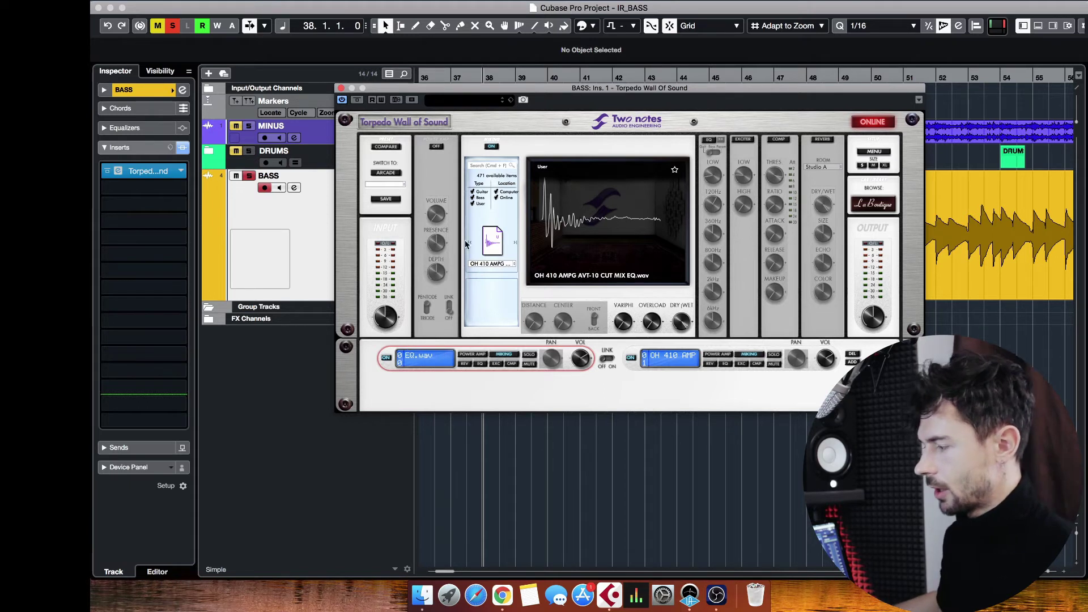
Step: Add a second pair of cabinet channels and switch off the first two channels
left_click(491, 265)
left_click(828, 368)
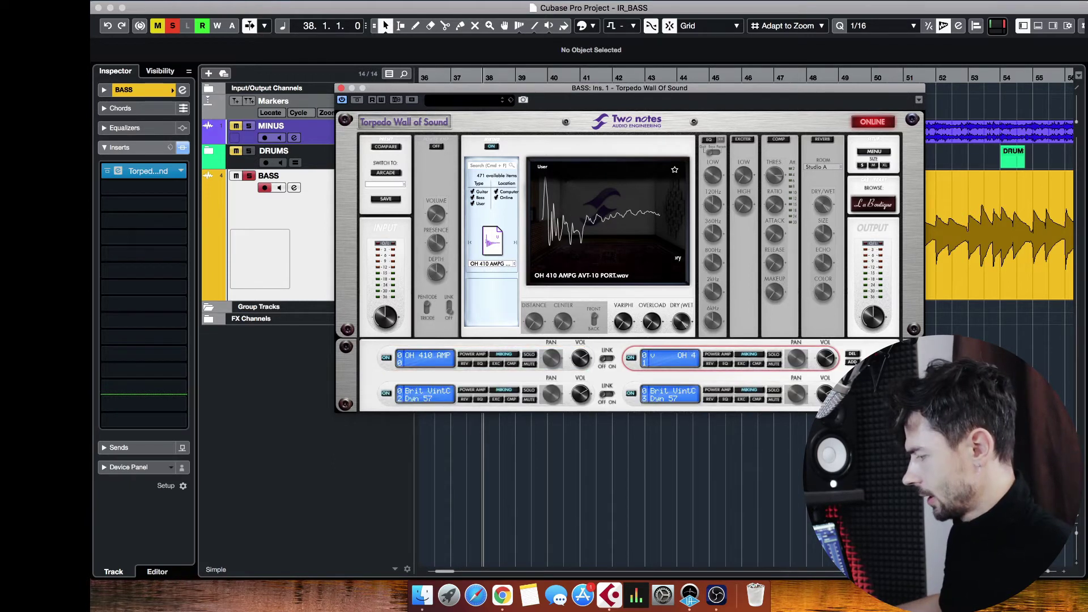
left_click(636, 395)
left_click(389, 390)
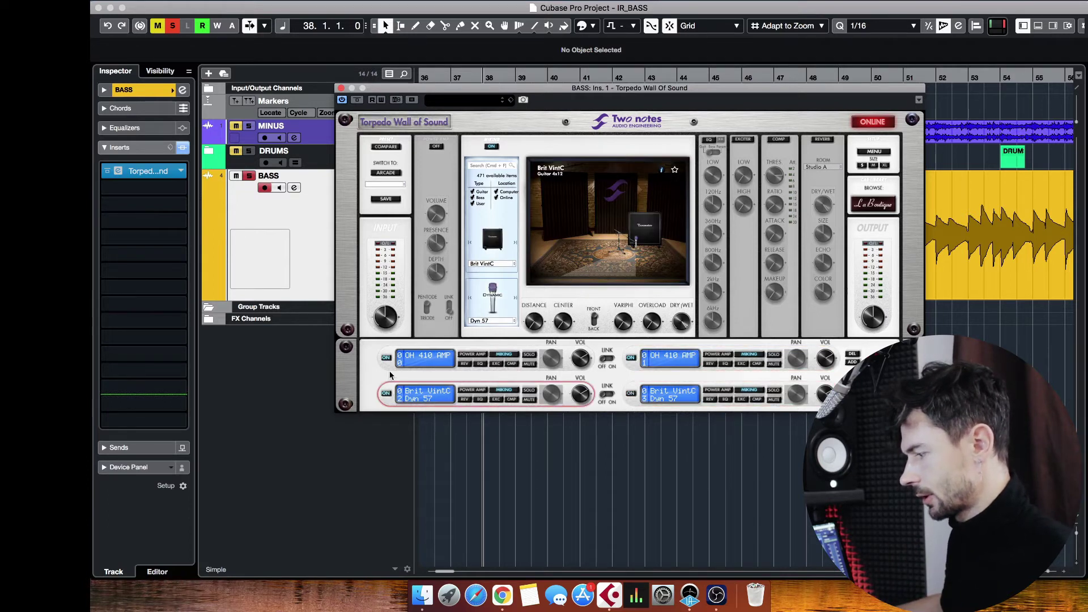
left_click(389, 357)
left_click(642, 361)
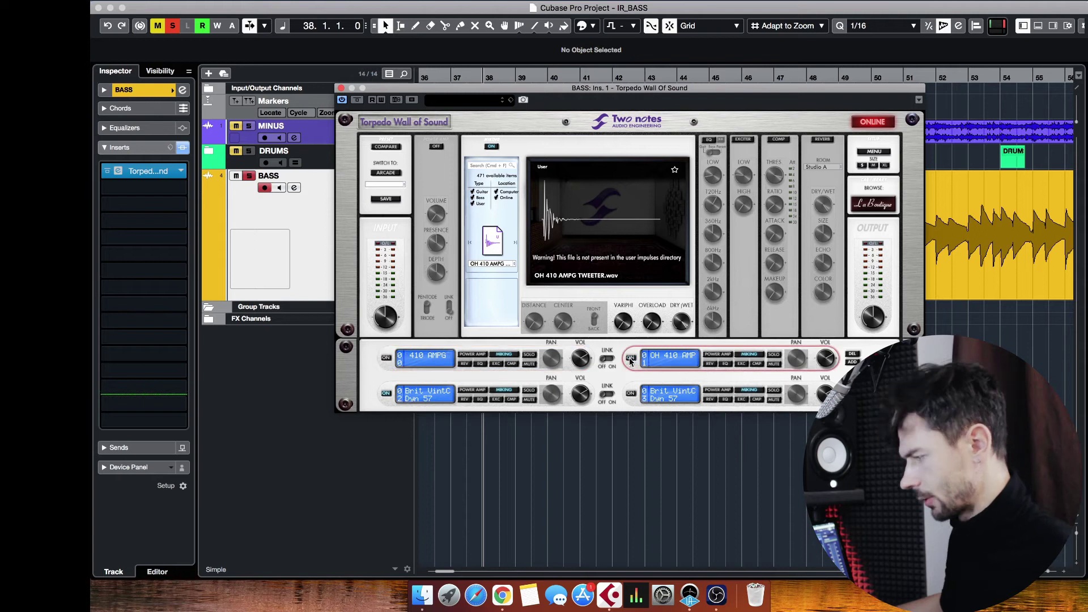
Step: Open the user impulse directory chooser for the third channel and go up to the BASS_Cab_IR folder
left_click(400, 394)
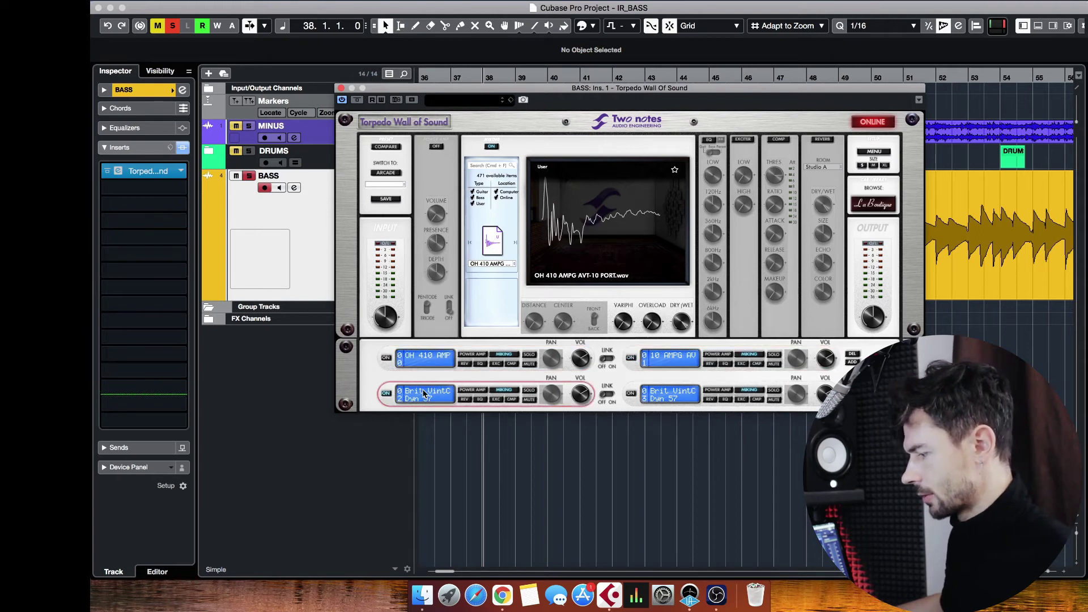
left_click(501, 264)
mouse_move(502, 299)
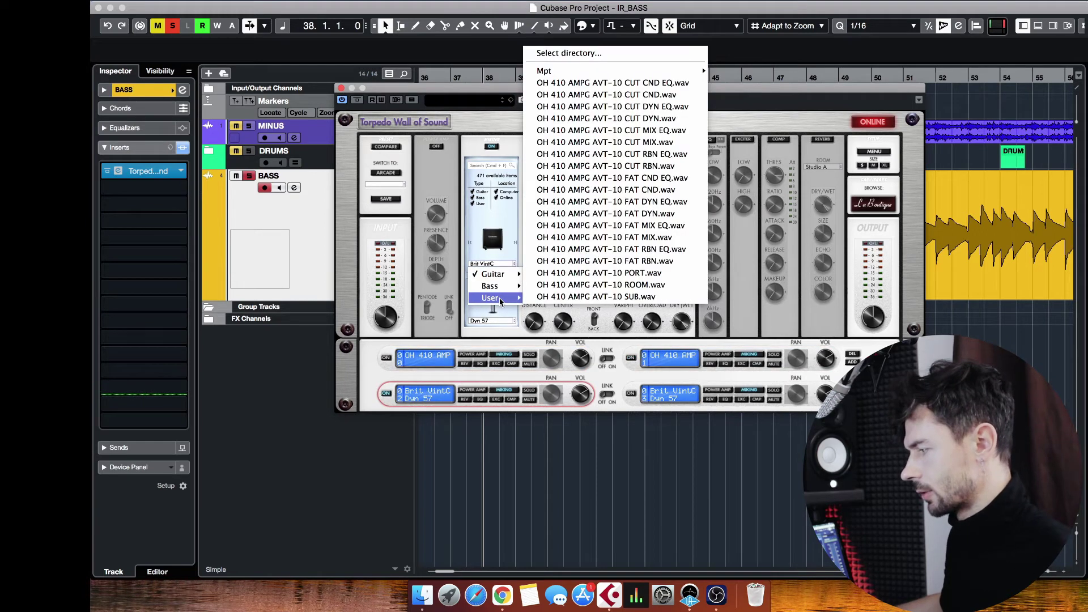
left_click(566, 54)
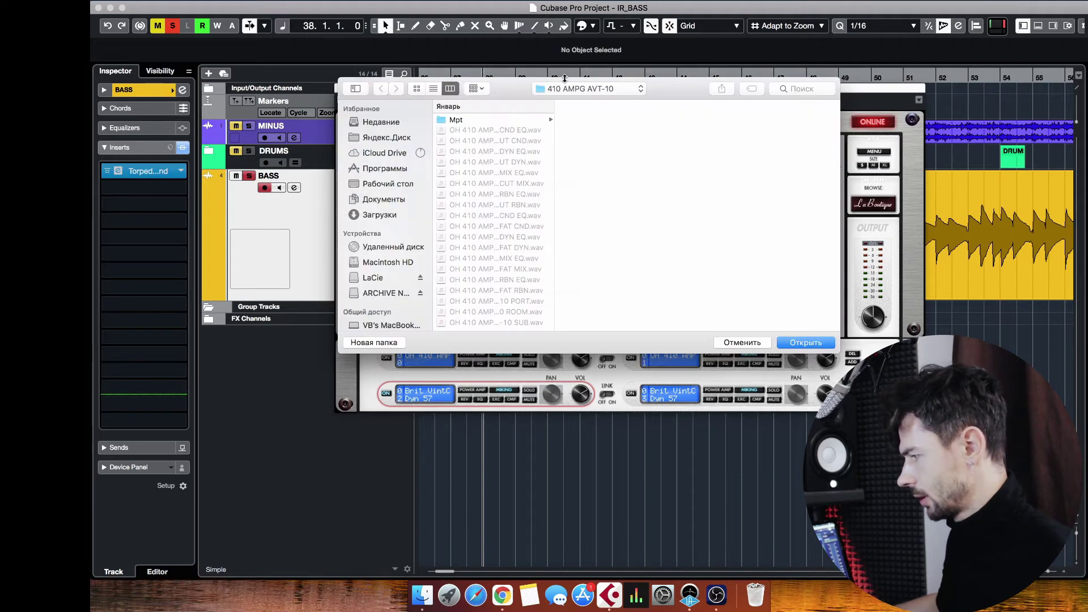
left_click(576, 91)
left_click(585, 106)
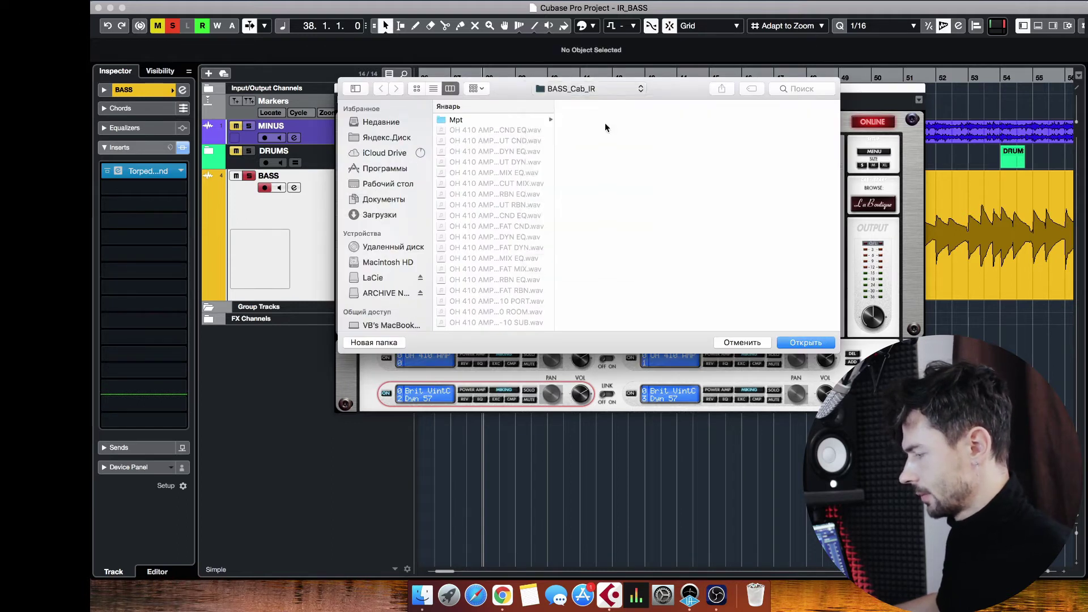
left_click(754, 130)
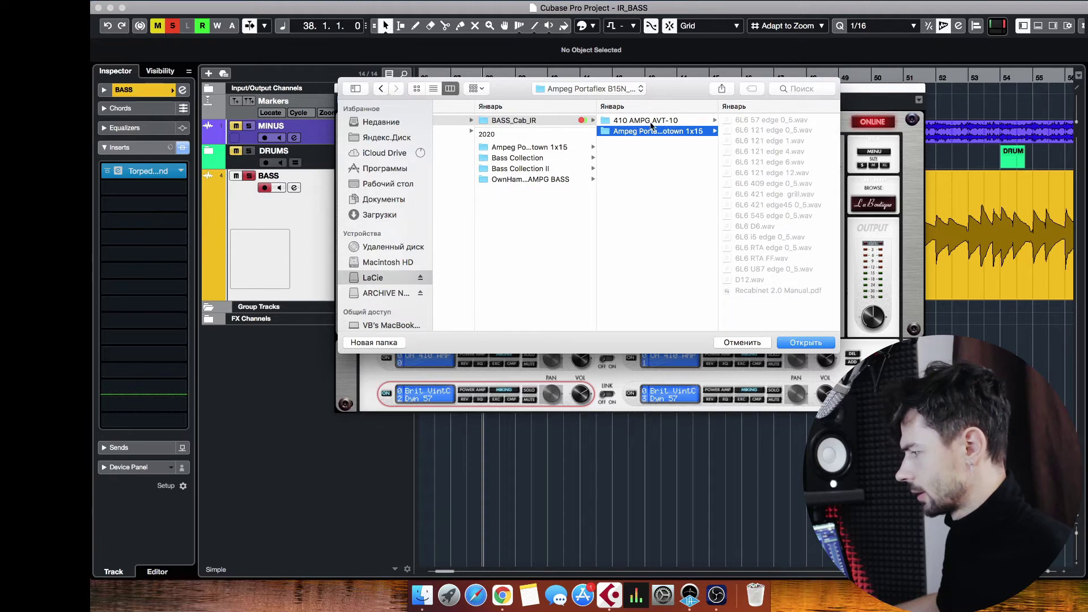
Step: Set the user impulse directory to the Auxiliary folder in the AMPG BASS collection, under Wav-200ms, 44100-Hz, AMPG-BASS
left_click(584, 179)
left_click(652, 153)
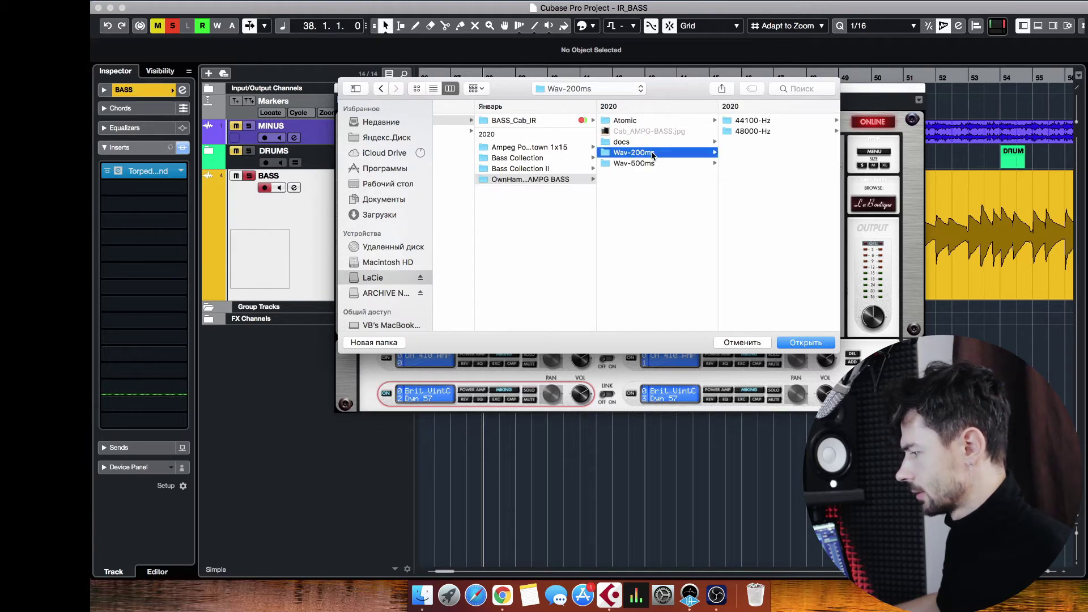
left_click(744, 123)
left_click(748, 120)
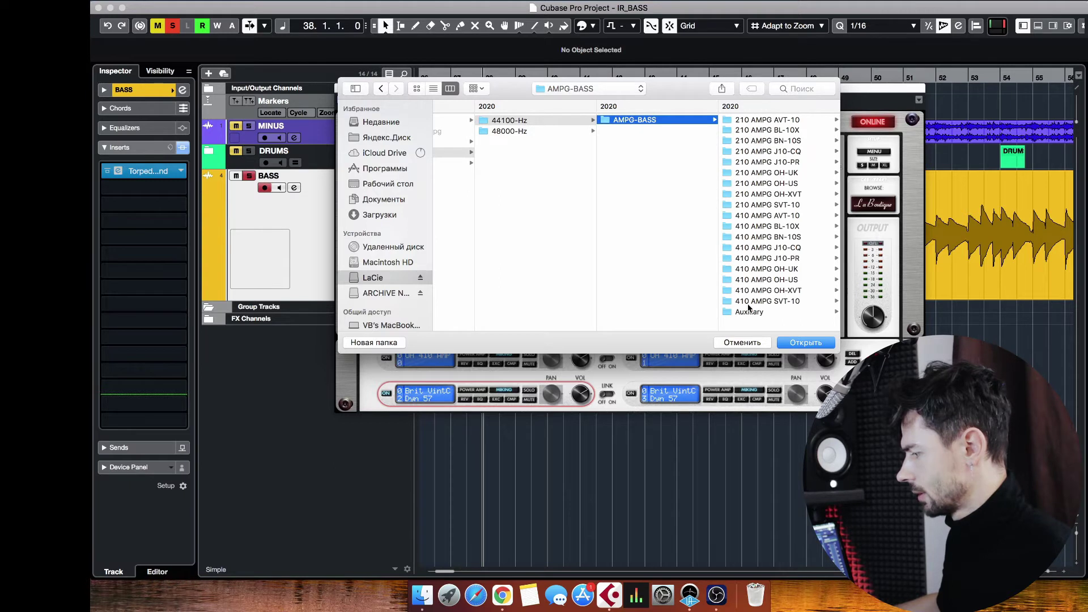
left_click(749, 311)
left_click(816, 343)
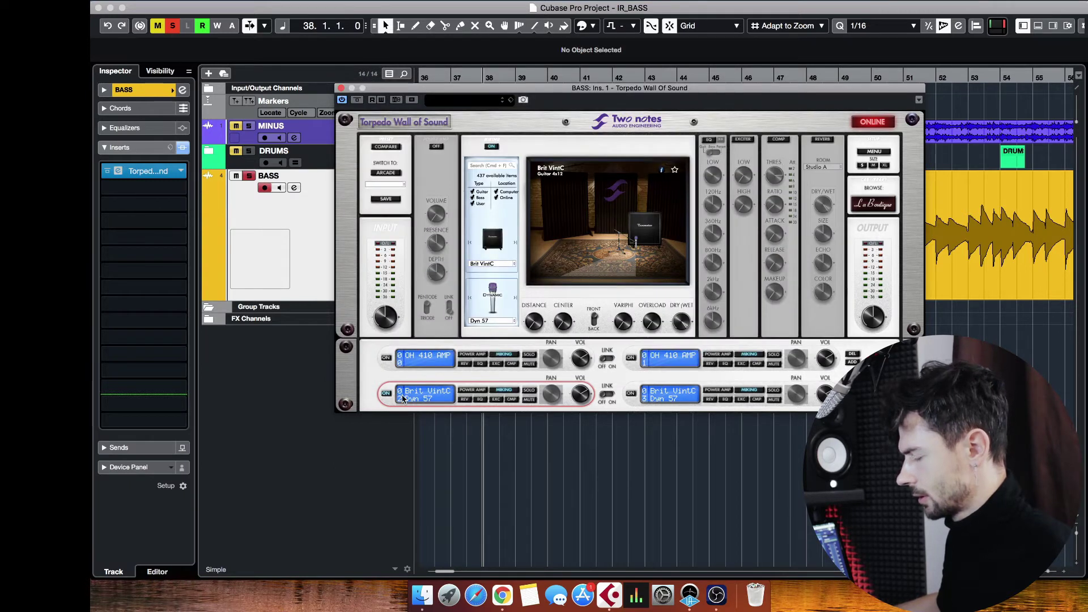
Step: Load the user impulse OH 410 AMPG TWEETER.wav into the third channel and audition it
left_click(491, 264)
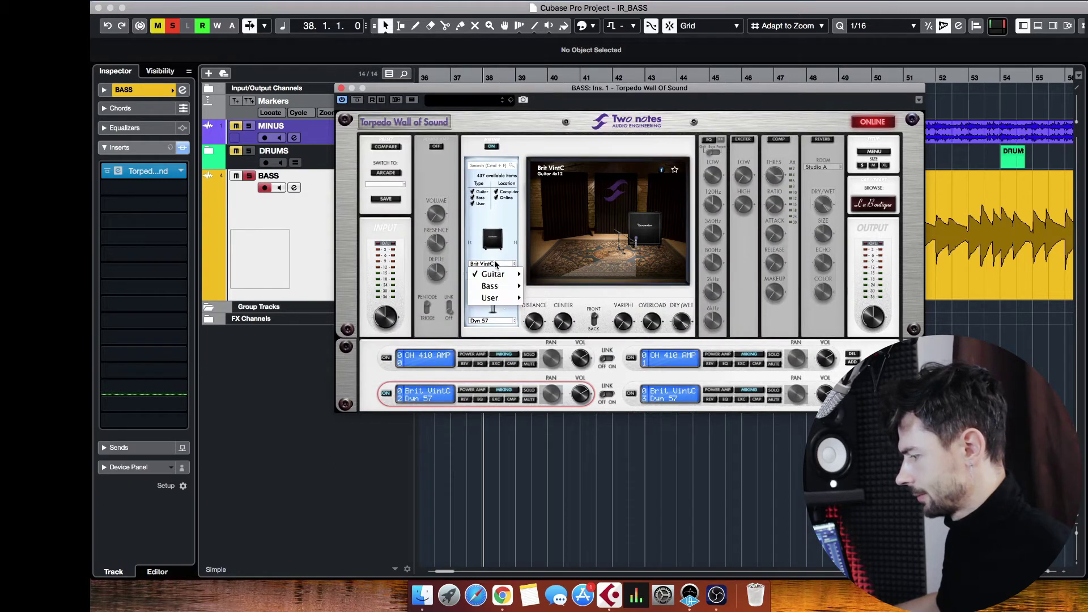
mouse_move(491, 298)
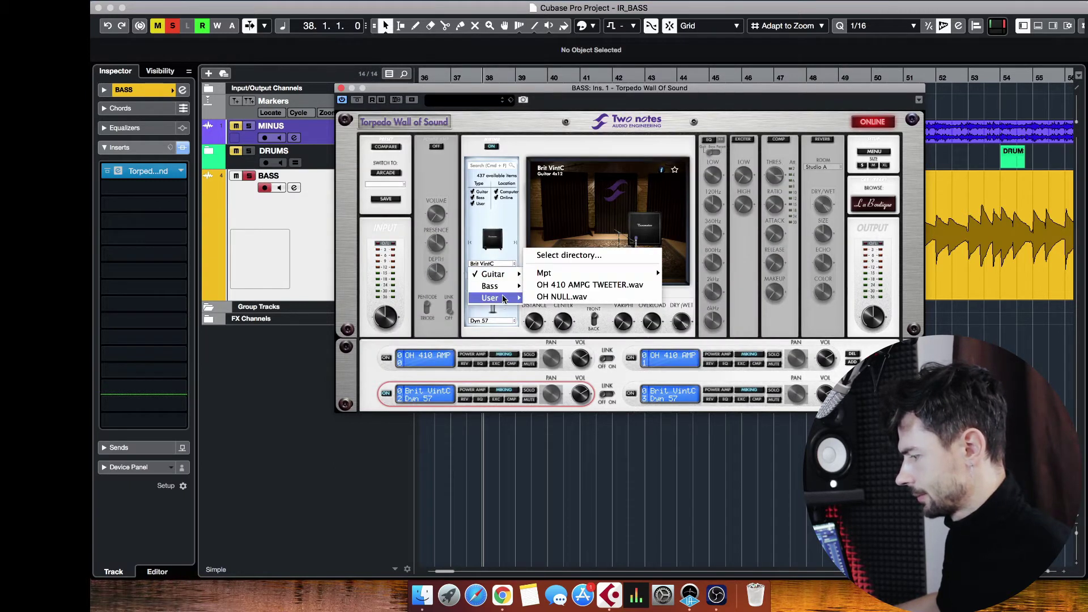
left_click(593, 285)
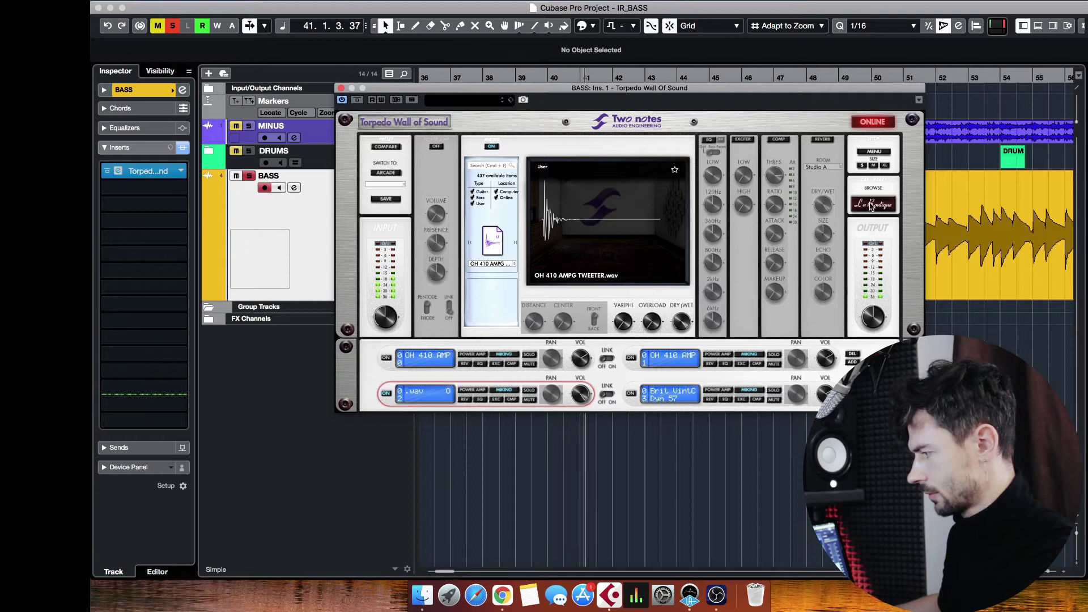
key("space")
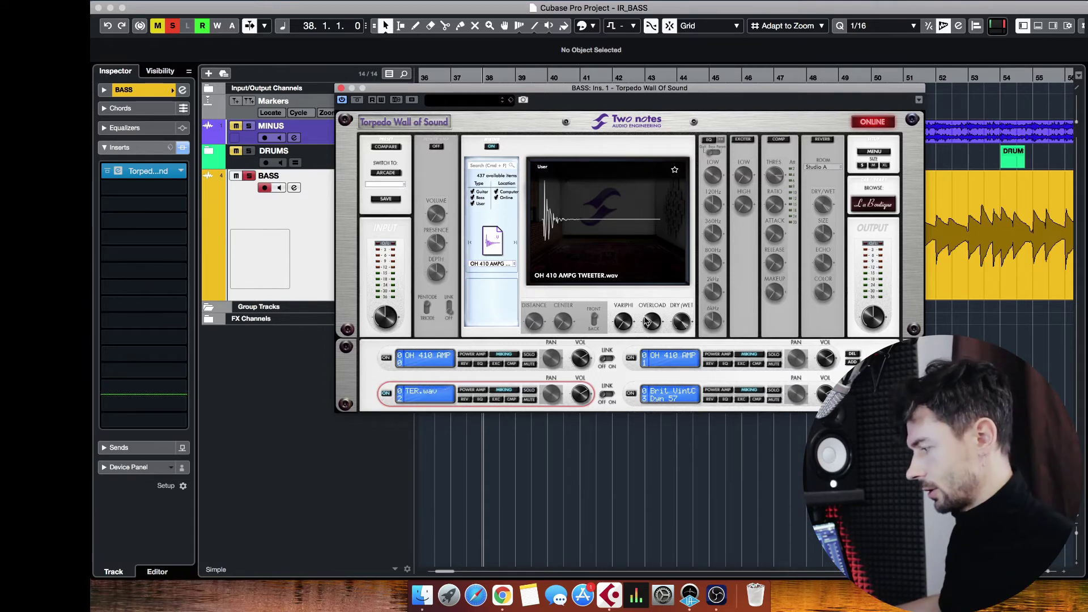
Step: Enable the third channel's compressor, lower its threshold and set the makeup gain to 22 dB while auditioning the bass
left_click(779, 140)
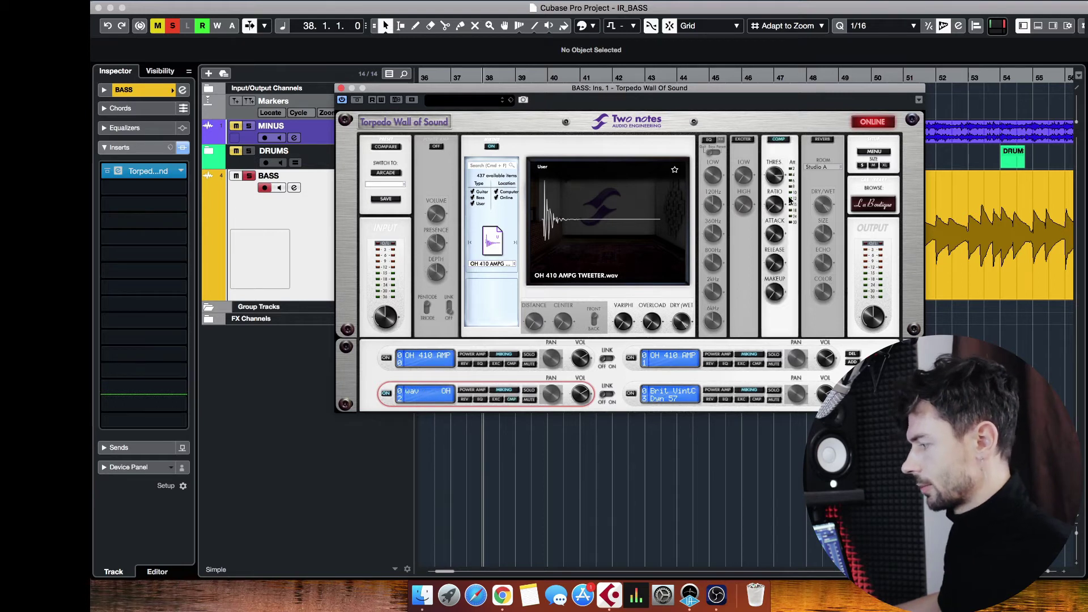
left_click_drag(777, 179, 784, 205)
key("space")
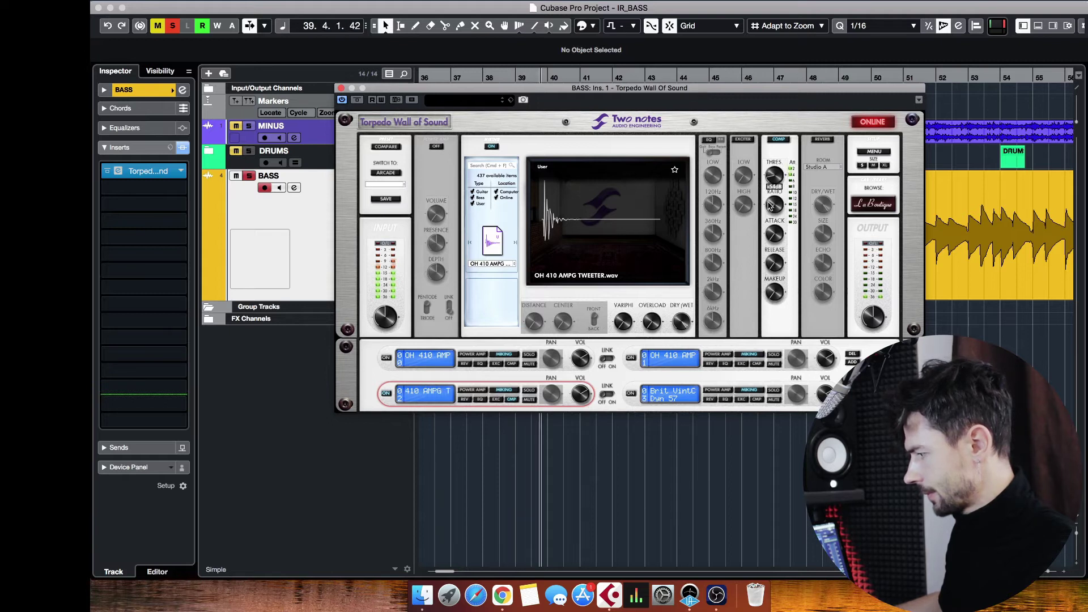
mouse_move(775, 290)
left_click_drag(775, 290, 777, 240)
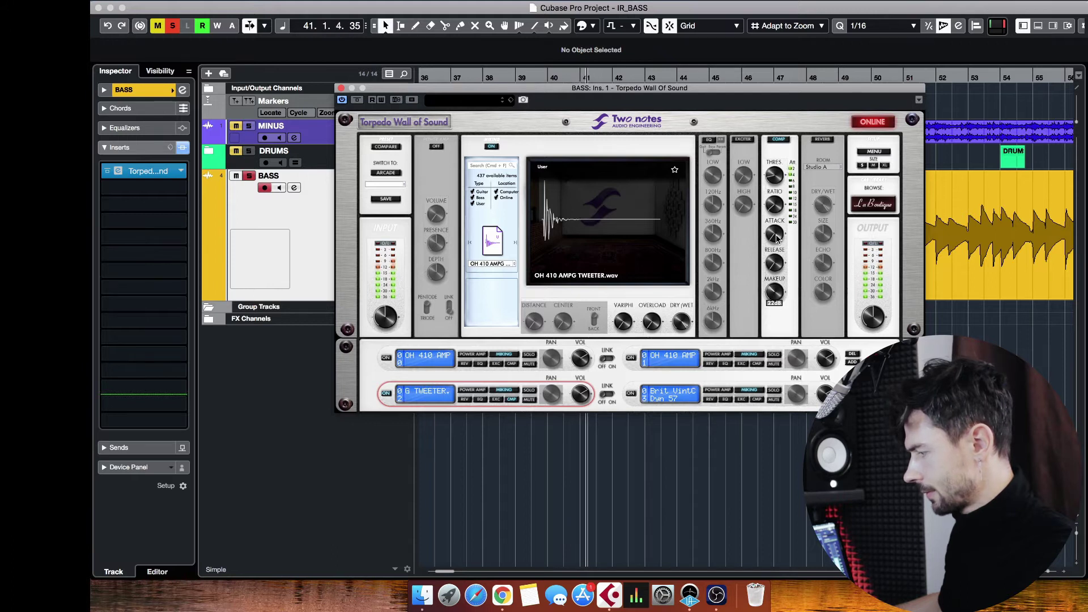
key("space")
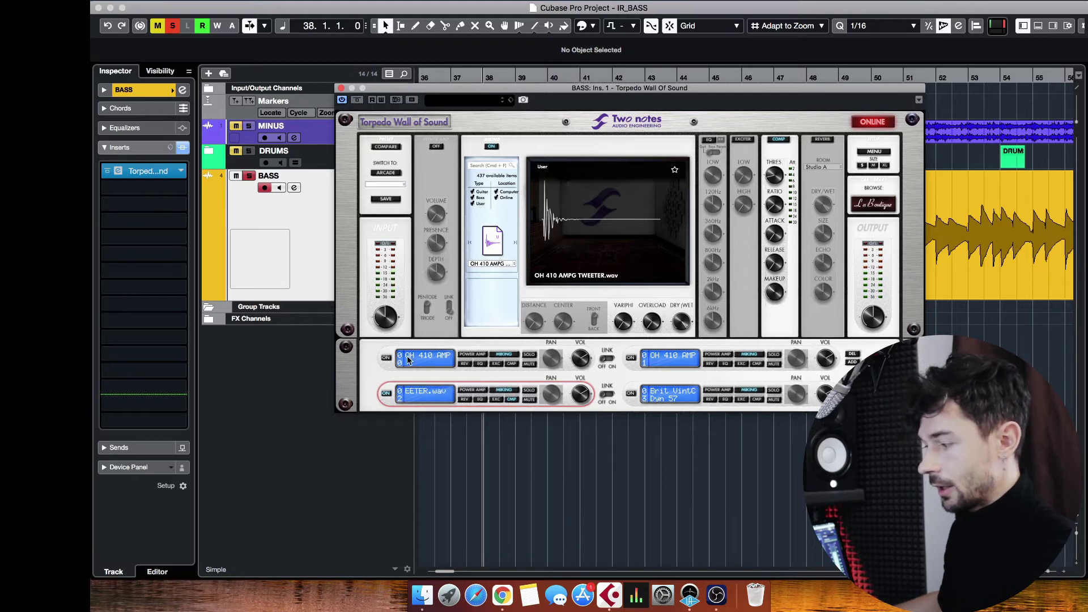
Step: Switch the first two channels back on and adjust the tweeter channel's volume against them during playback
left_click(385, 363)
left_click(631, 366)
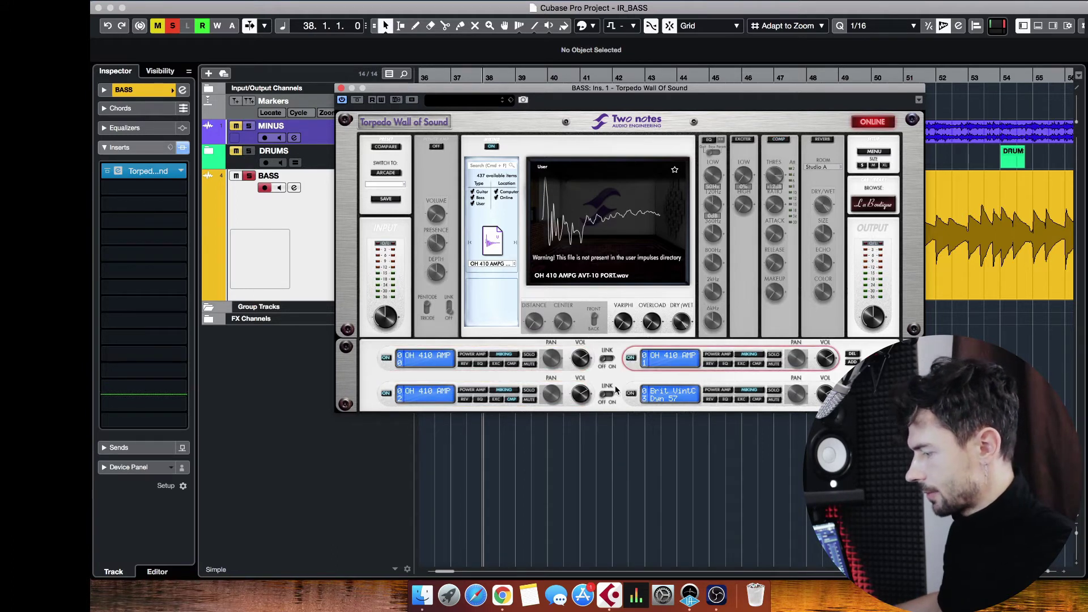
left_click(586, 395)
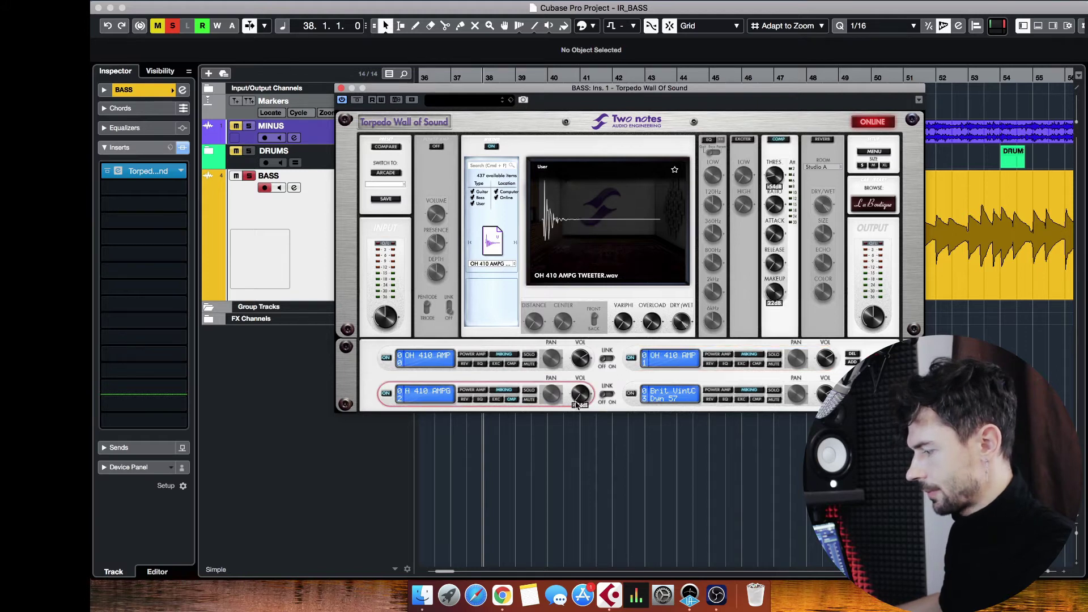
key("space")
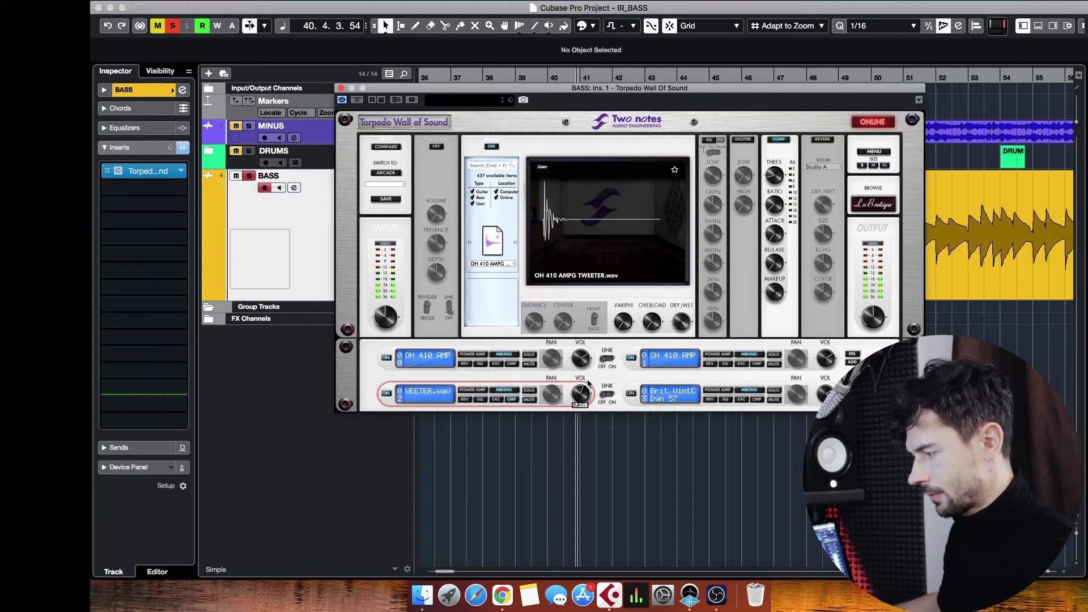
left_click_drag(589, 384, 591, 376)
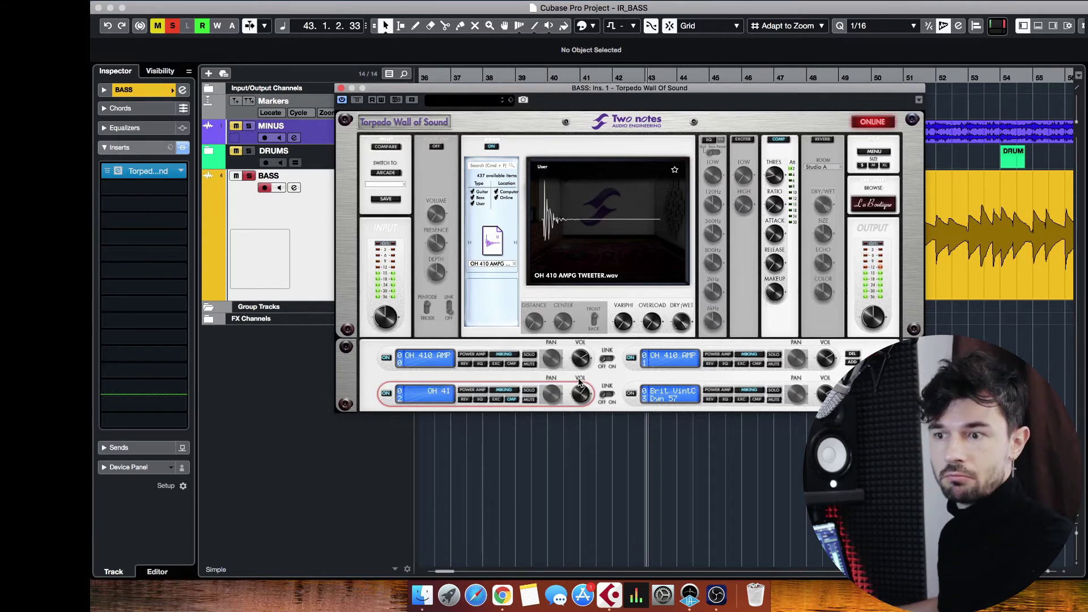
key("space")
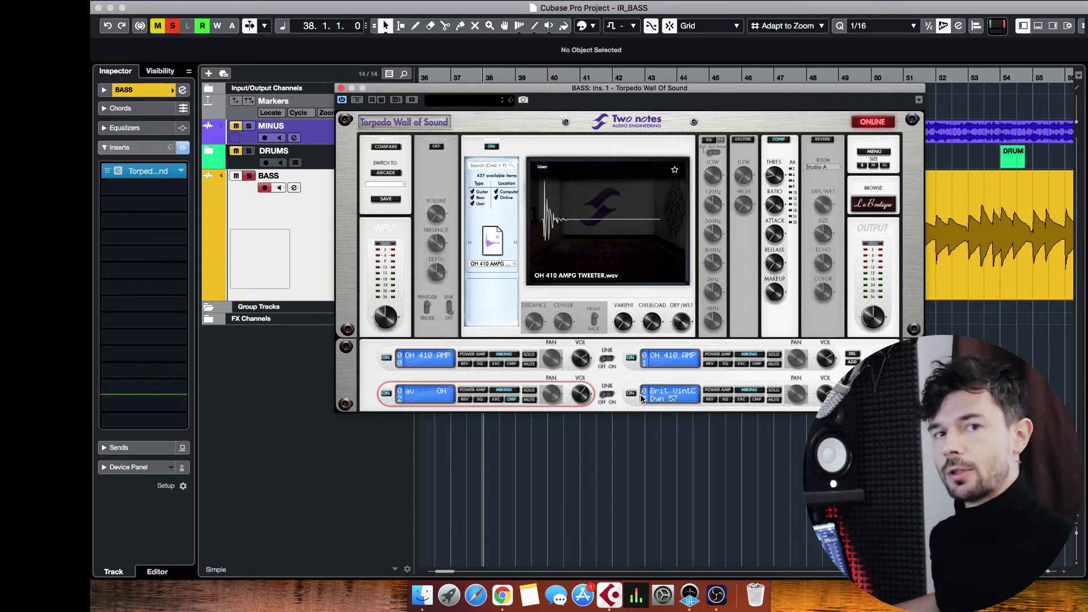
Step: Switch off the first three cabinet channels and switch on the fourth
left_click(392, 365)
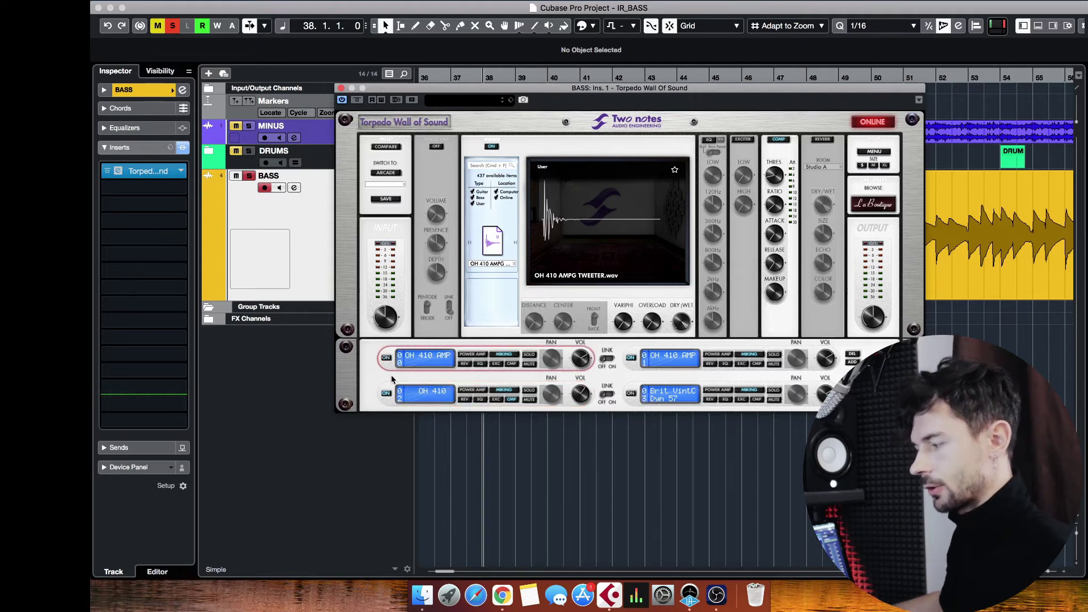
left_click(387, 396)
left_click(634, 363)
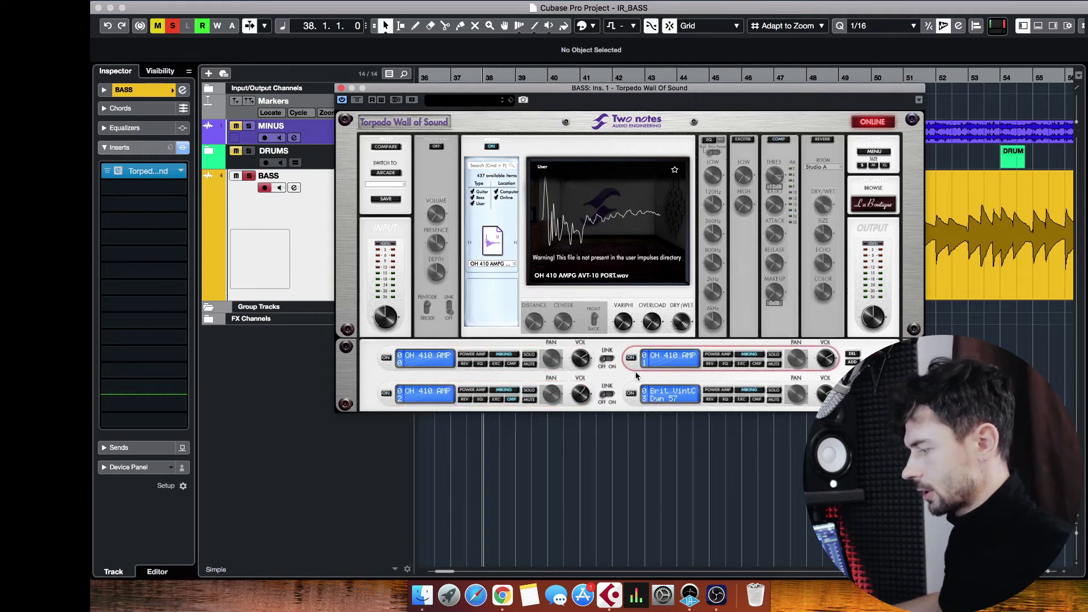
left_click(633, 395)
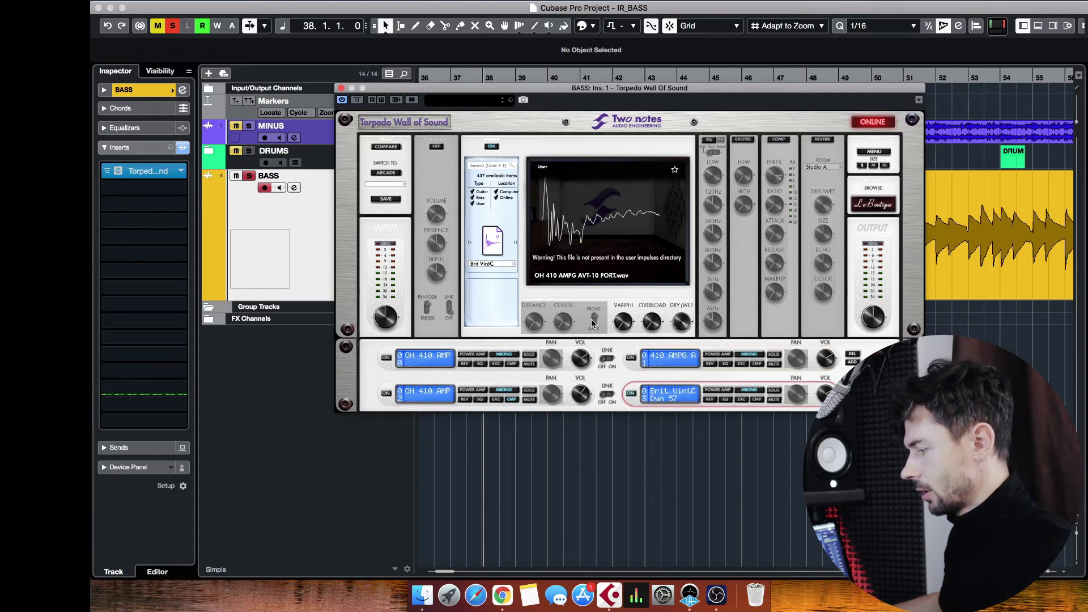
Step: Set the user impulse directory for the fourth channel to the 410 AMPG AVT-10 folder inside BASS_Cab_IR
left_click(497, 265)
mouse_move(492, 299)
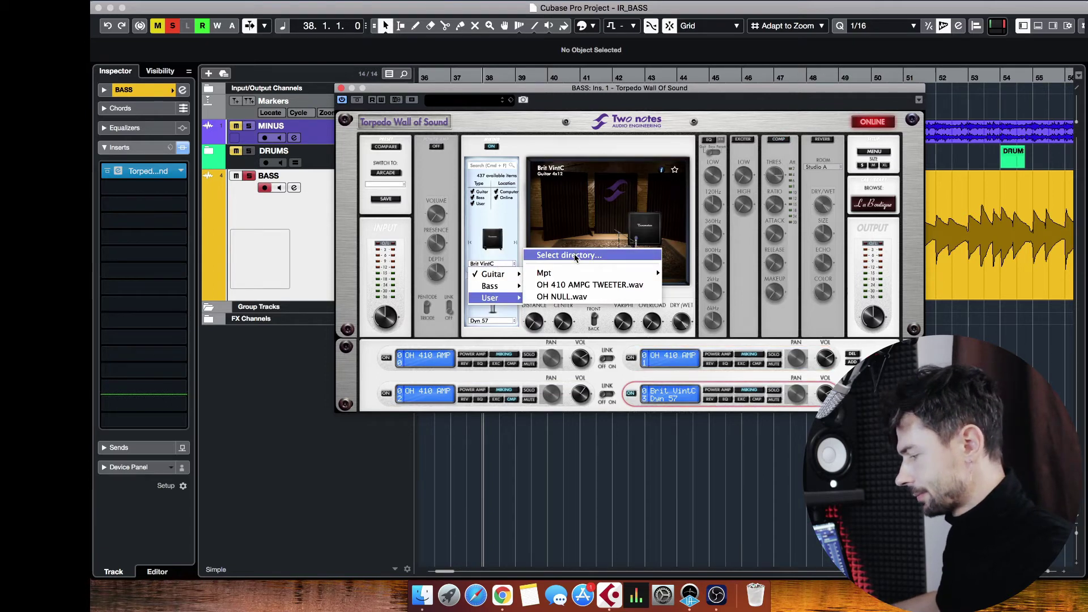
left_click(575, 256)
left_click(570, 92)
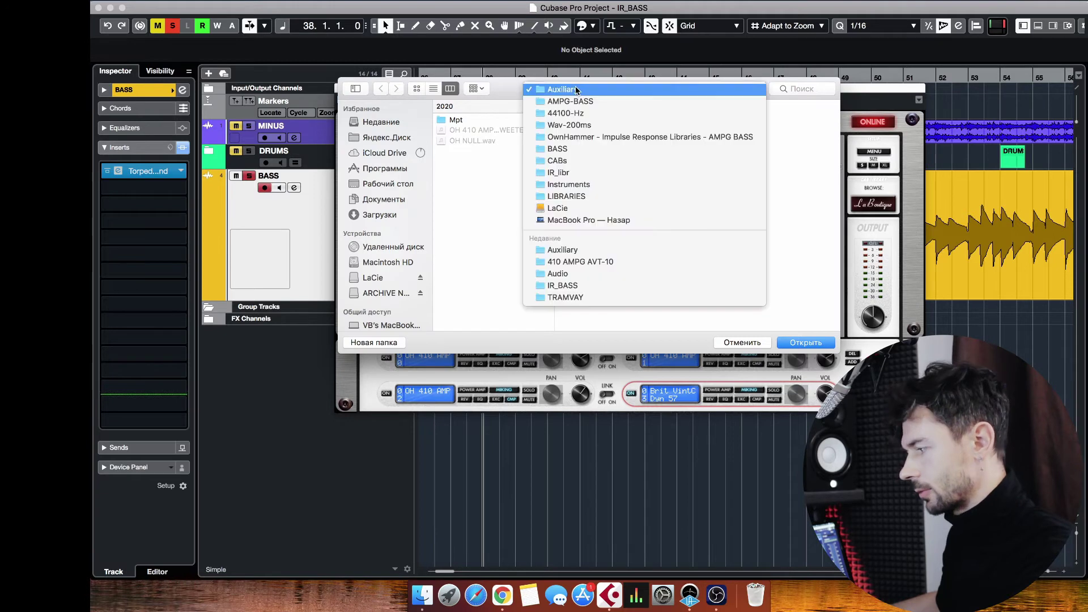
left_click(576, 99)
left_click(574, 89)
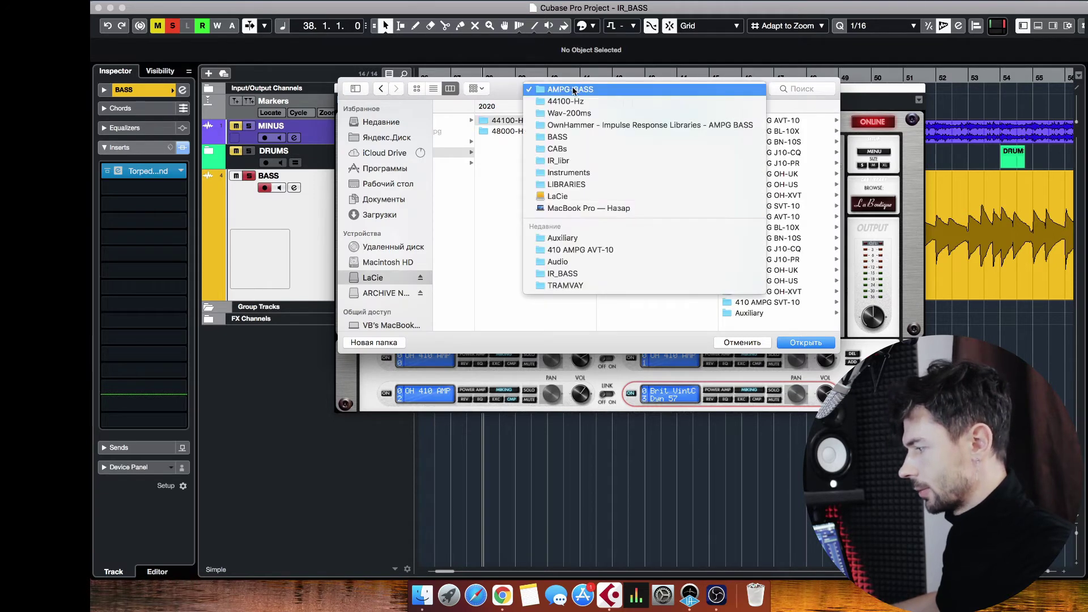
left_click(500, 169)
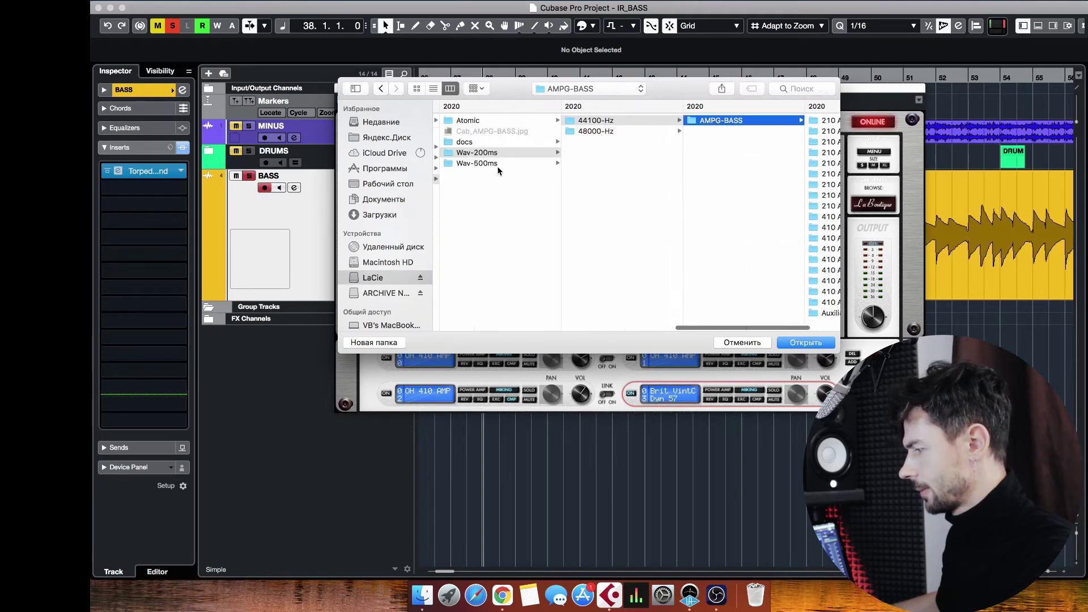
scroll(500, 170, "left", 3)
left_click(471, 120)
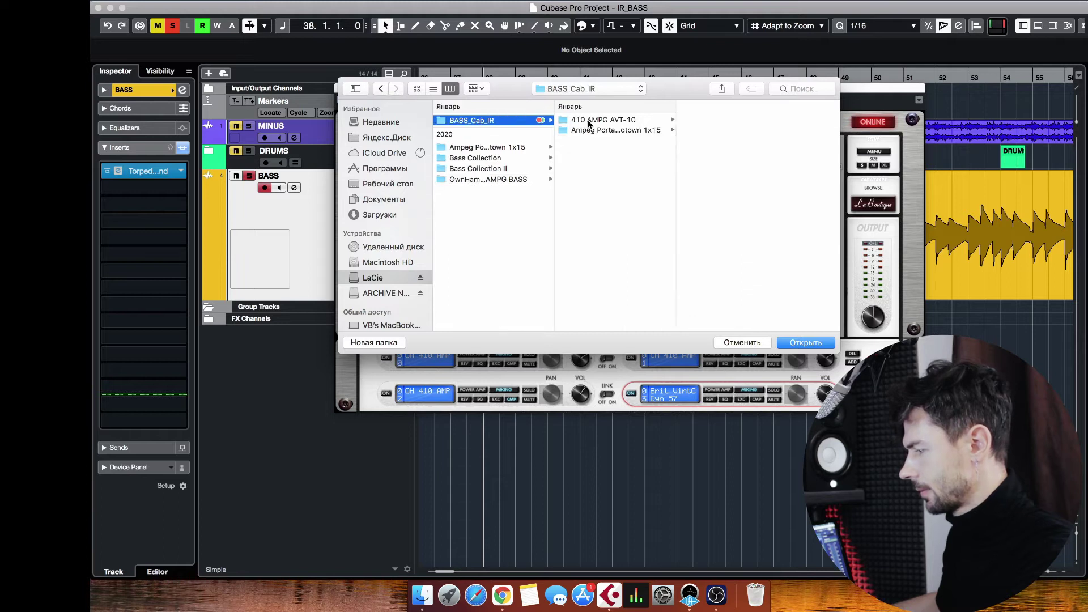
left_click(589, 121)
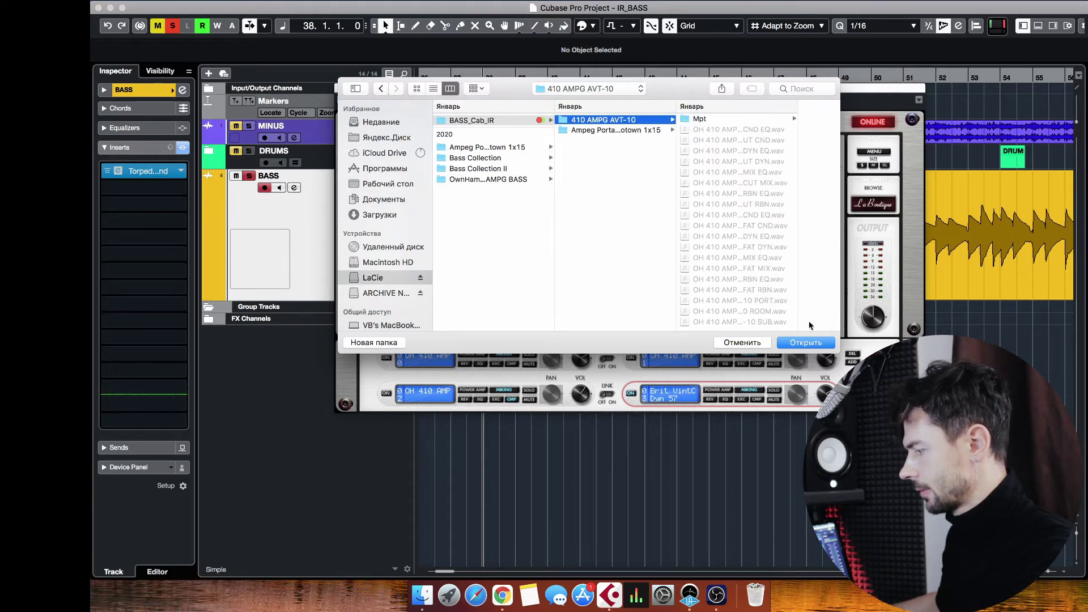
left_click(801, 341)
Step: Load the user impulse OH 410 AMPG AVT-10 ROOM.wav into the fourth channel and audition it alone
left_click(493, 264)
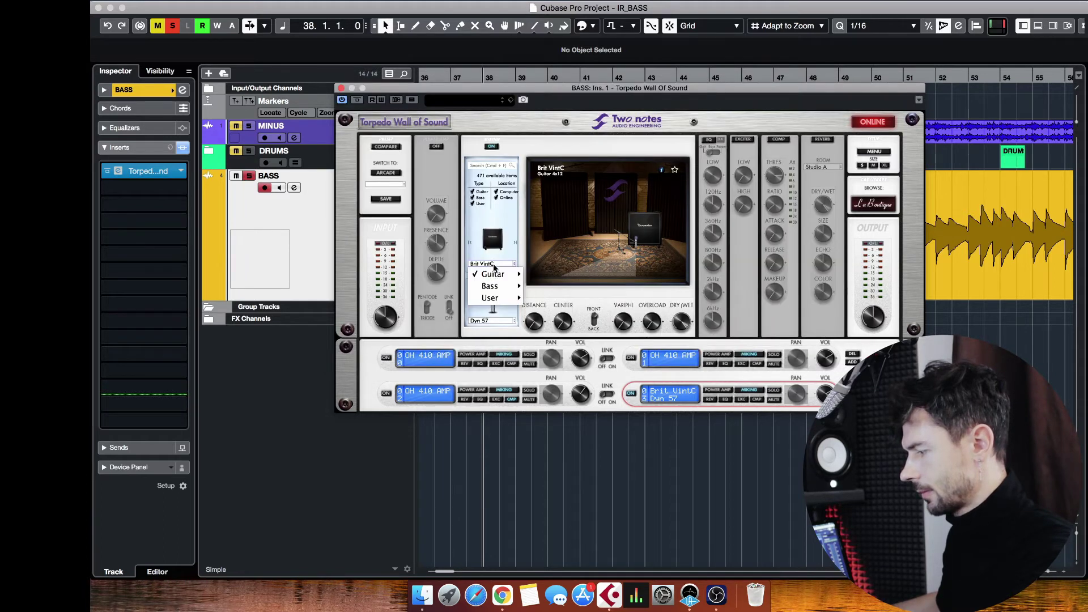
mouse_move(490, 297)
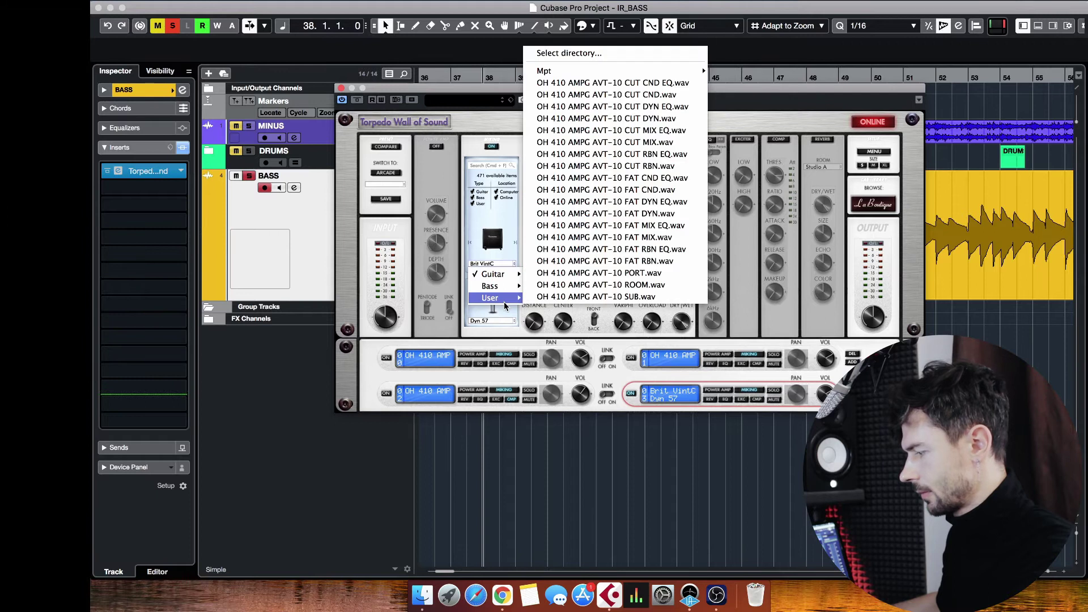
left_click(628, 285)
key("space")
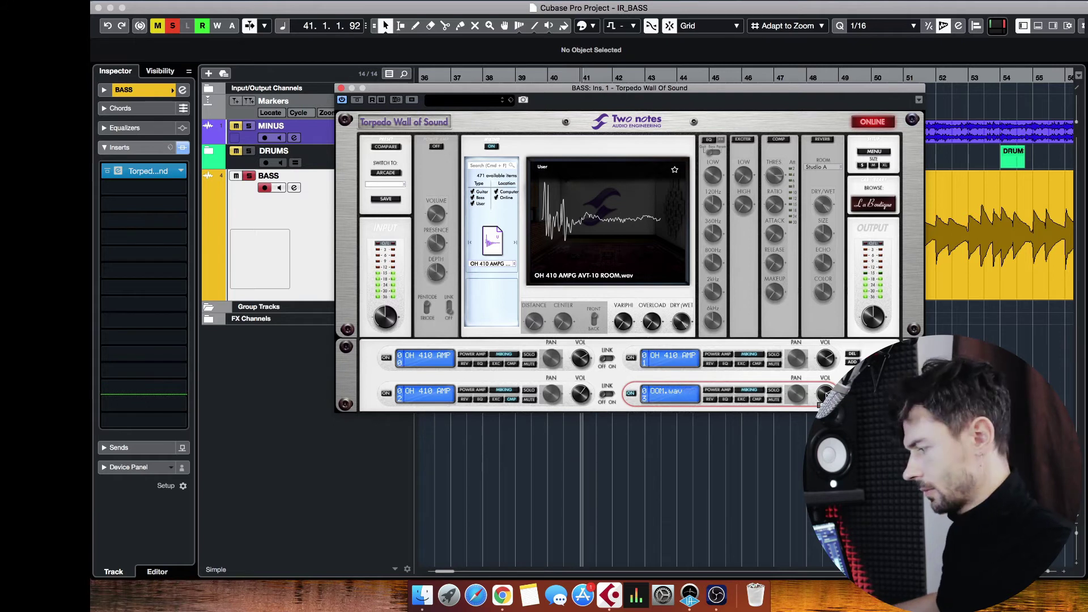
key("space")
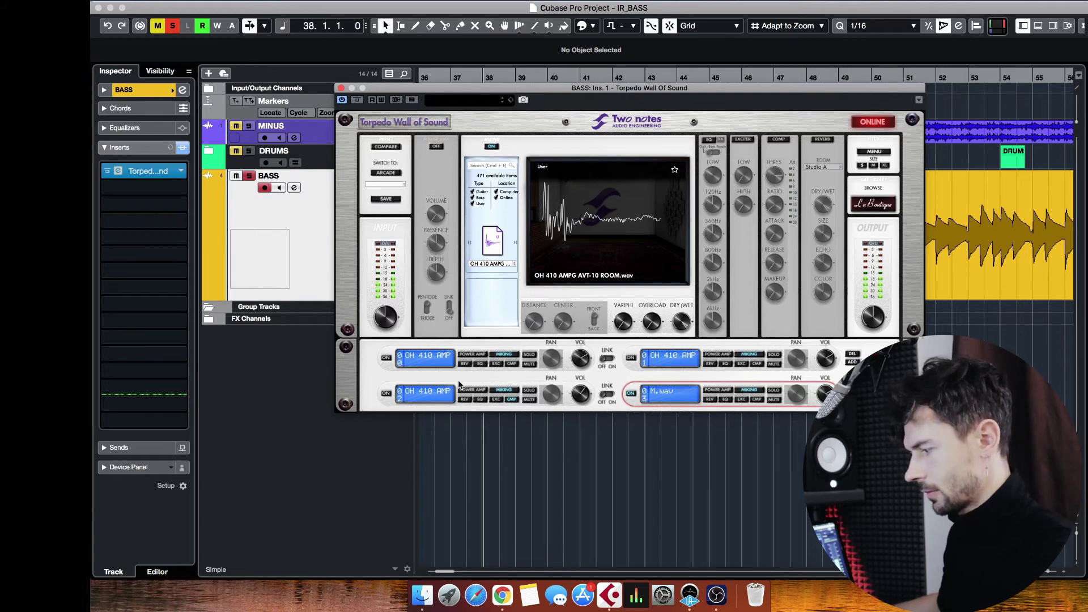
Step: Switch the first three cabinet channels back on so all four impulses are blended
left_click(388, 397)
left_click(387, 359)
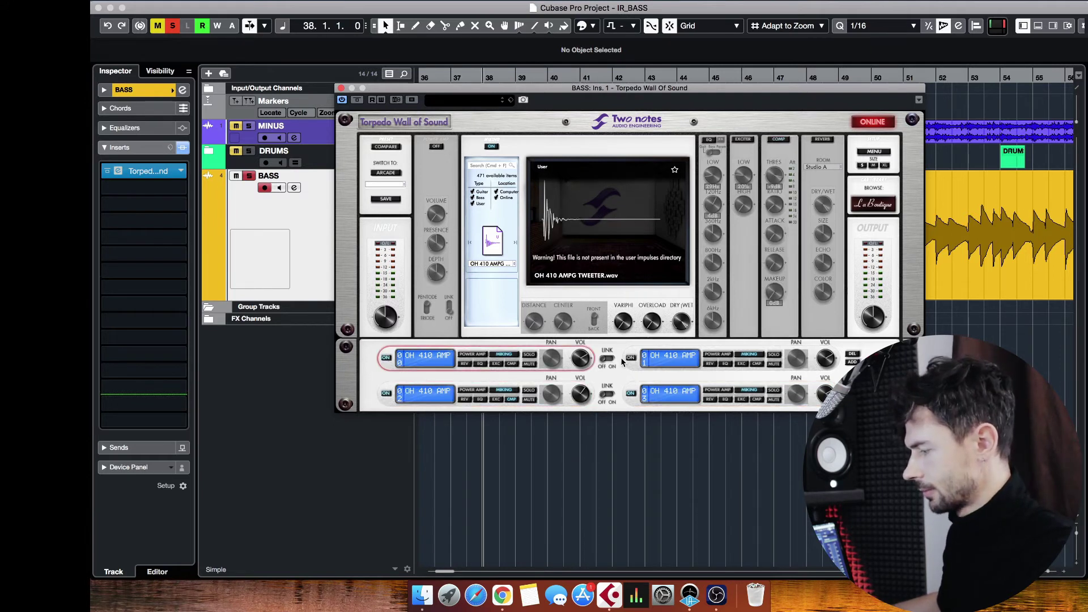
left_click(631, 359)
Step: Lower the plugin's output level to -3.2 dB while playing the four-channel blend
key("space")
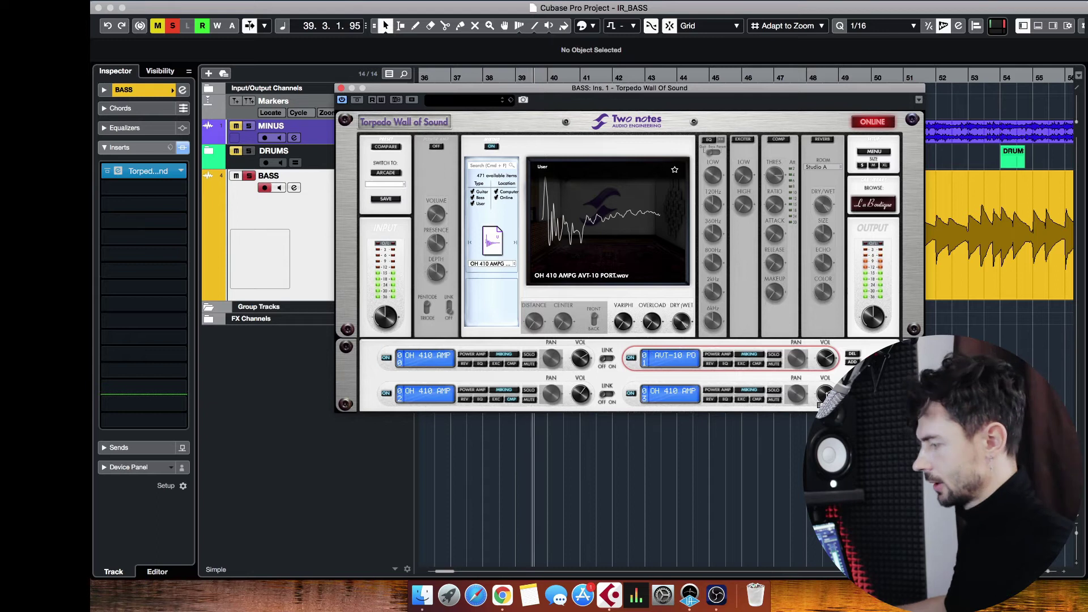
mouse_move(873, 326)
left_click_drag(872, 326, 864, 333)
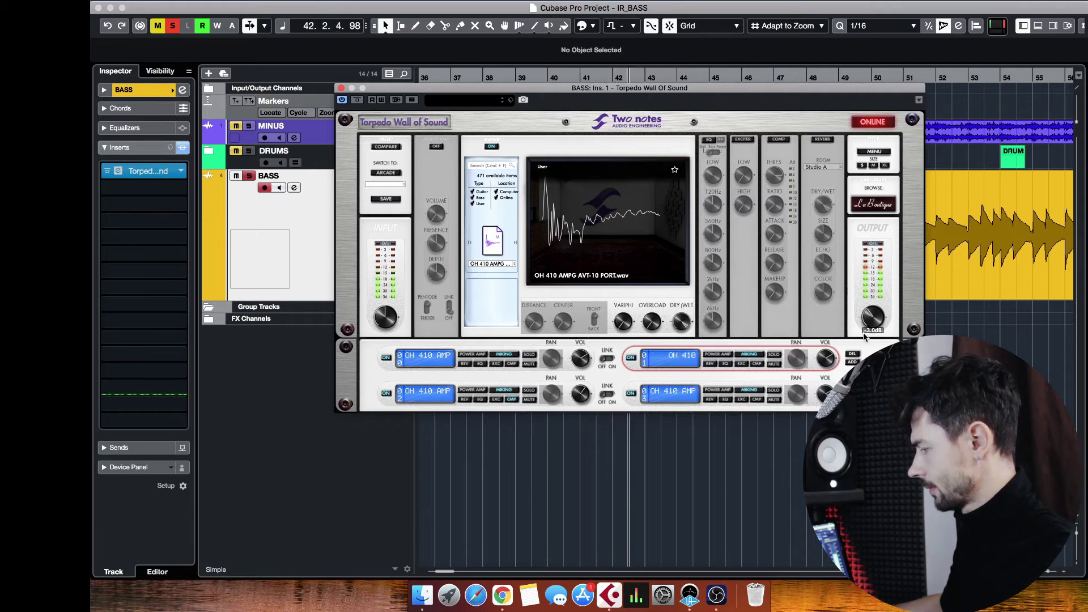
left_click_drag(865, 334, 863, 334)
key("space")
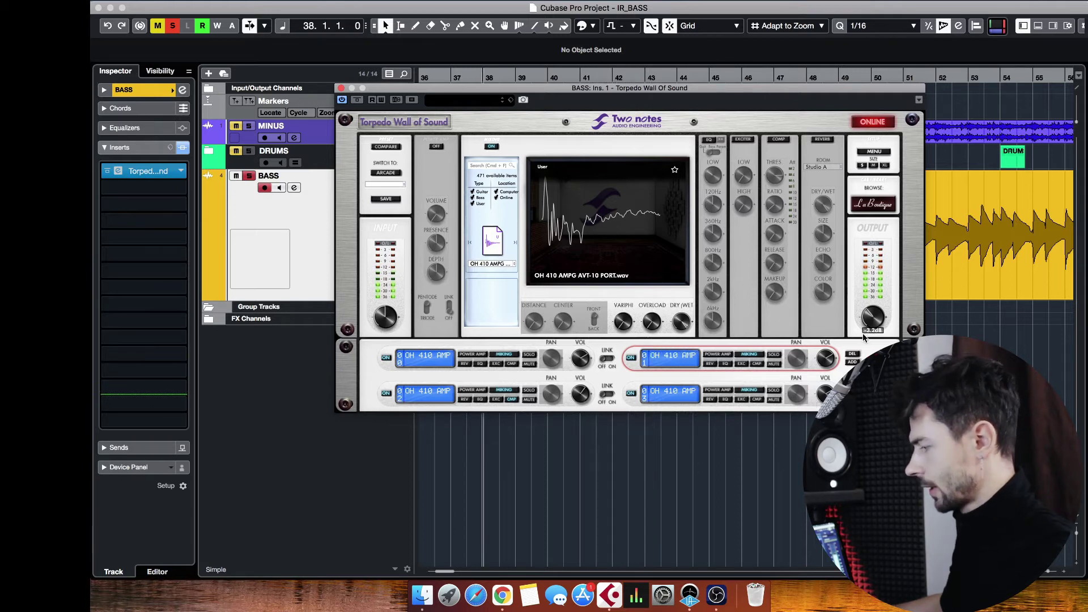
Step: Compare the solo bass with the plugin bypassed and with it active during playback
left_click(357, 100)
key("space")
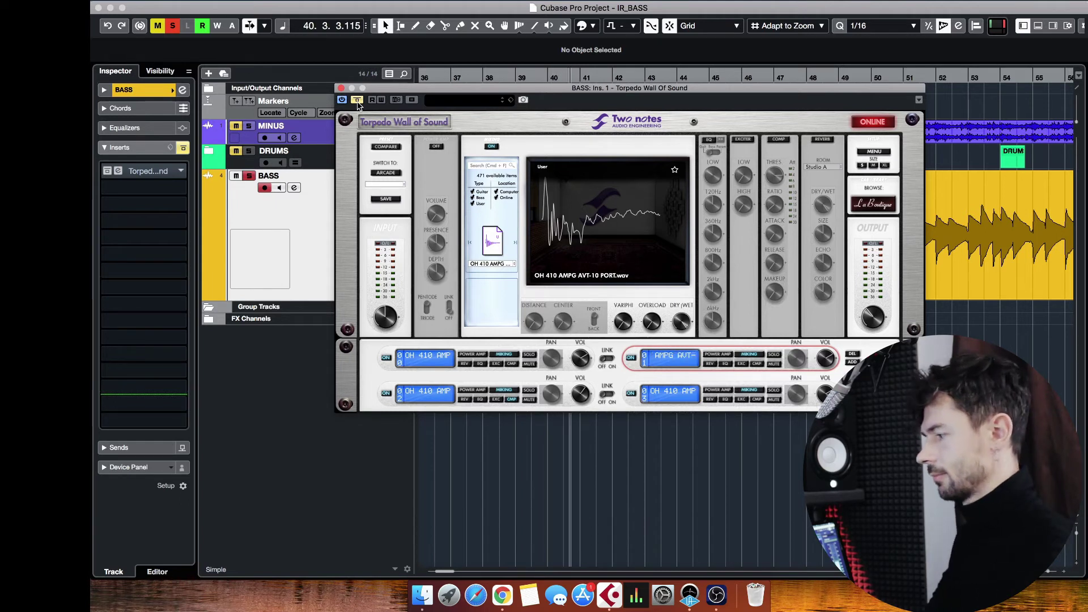
left_click(358, 101)
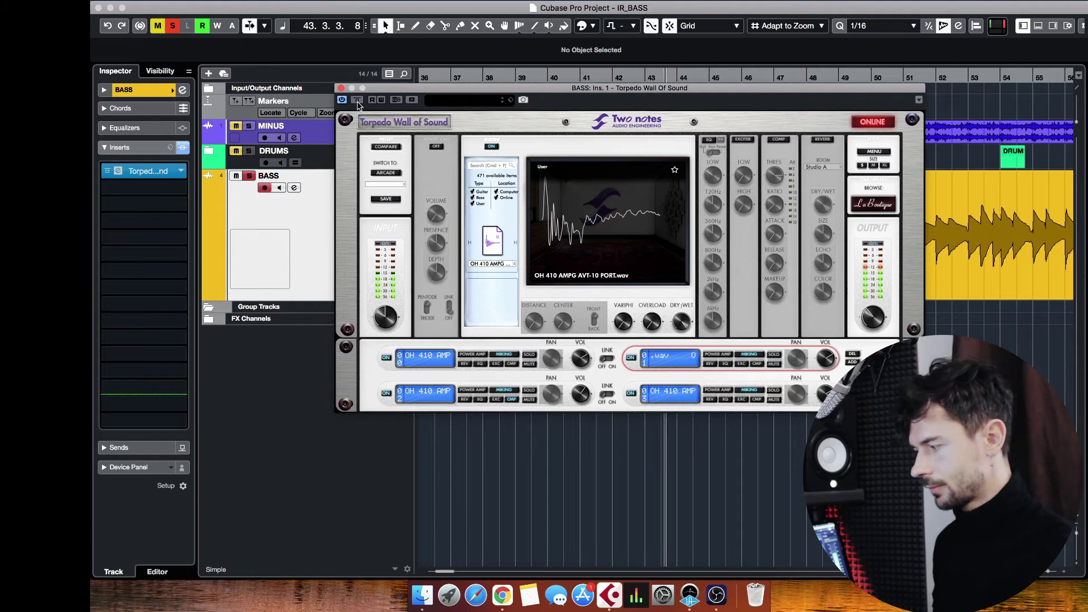
key("space")
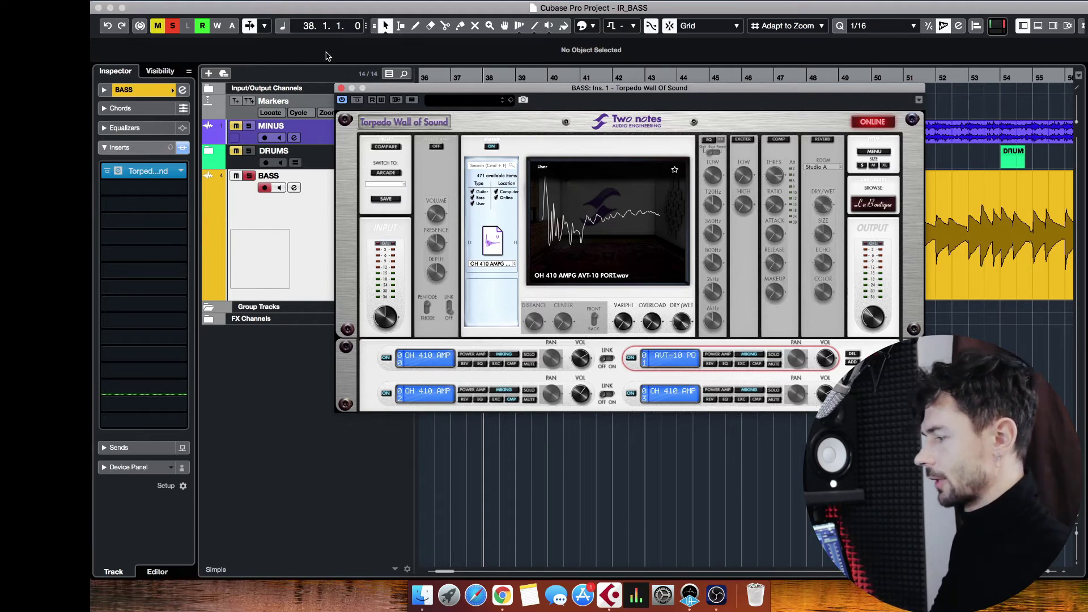
Step: Unsolo the BASS track and play it together with the full mix
left_click(249, 177)
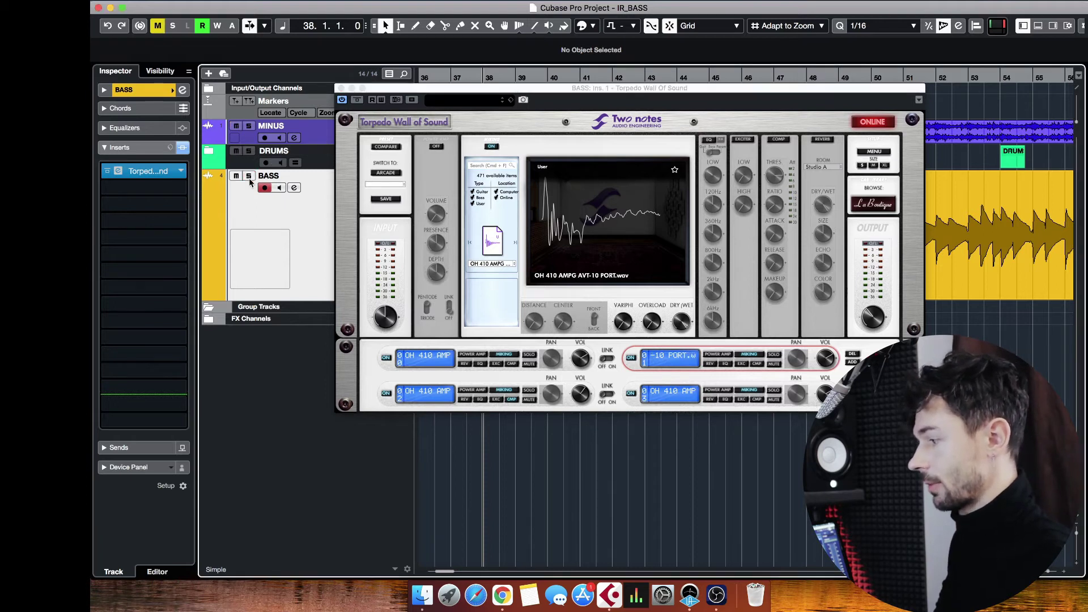
key("space")
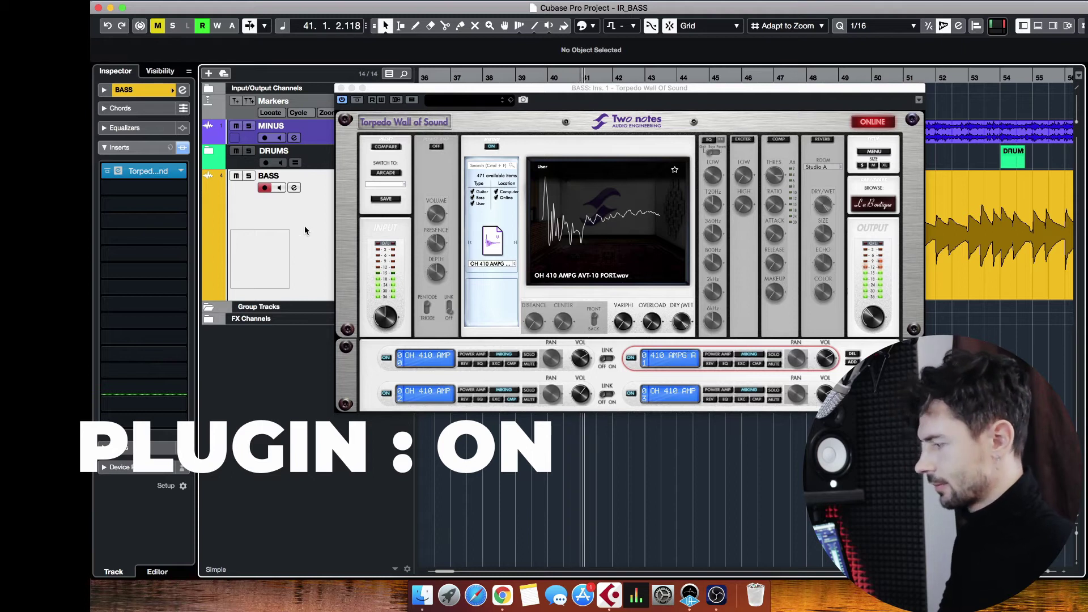
Step: Compare the bass in the full mix with Torpedo Wall of Sound bypassed and with it active
key("space")
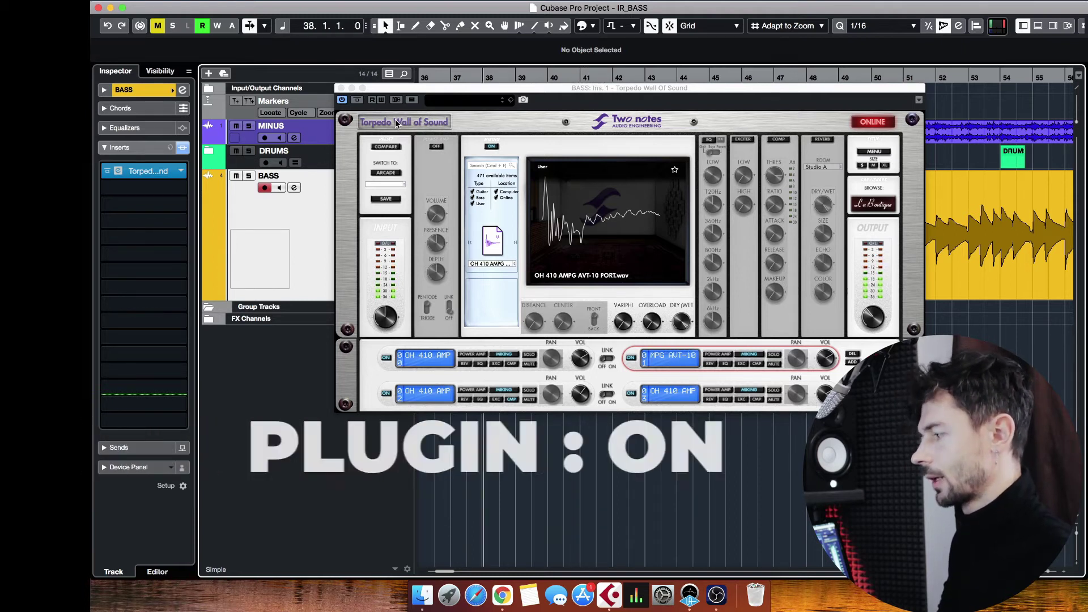
left_click(357, 99)
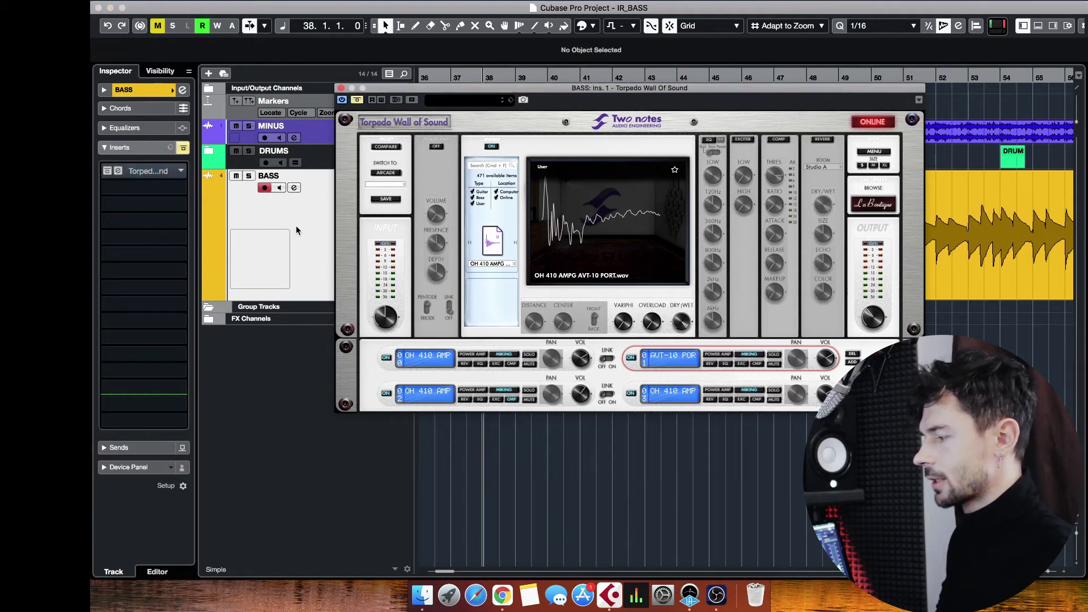
key("space")
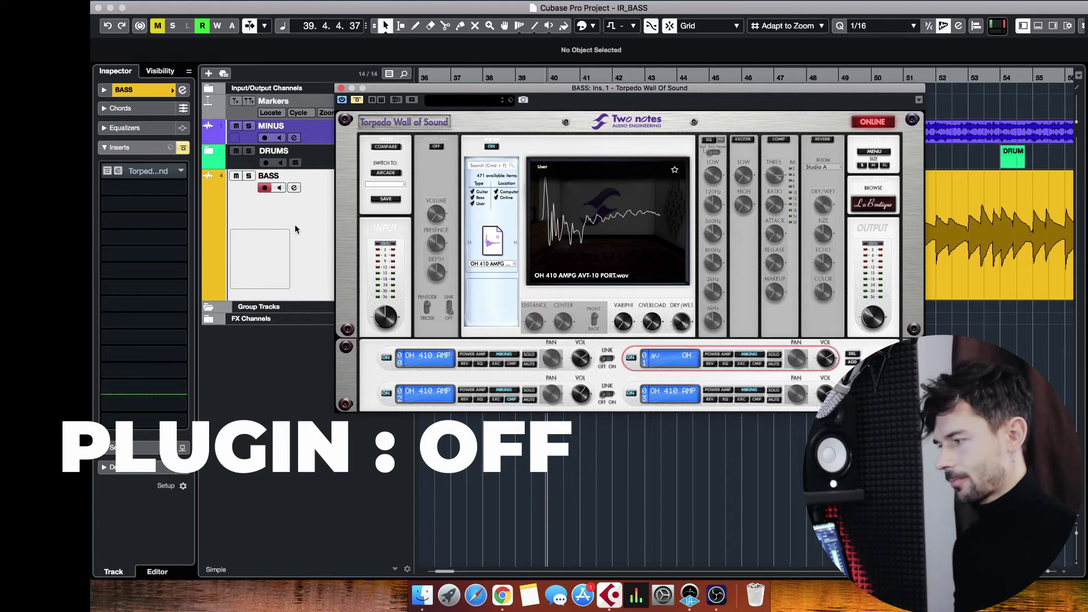
left_click(357, 100)
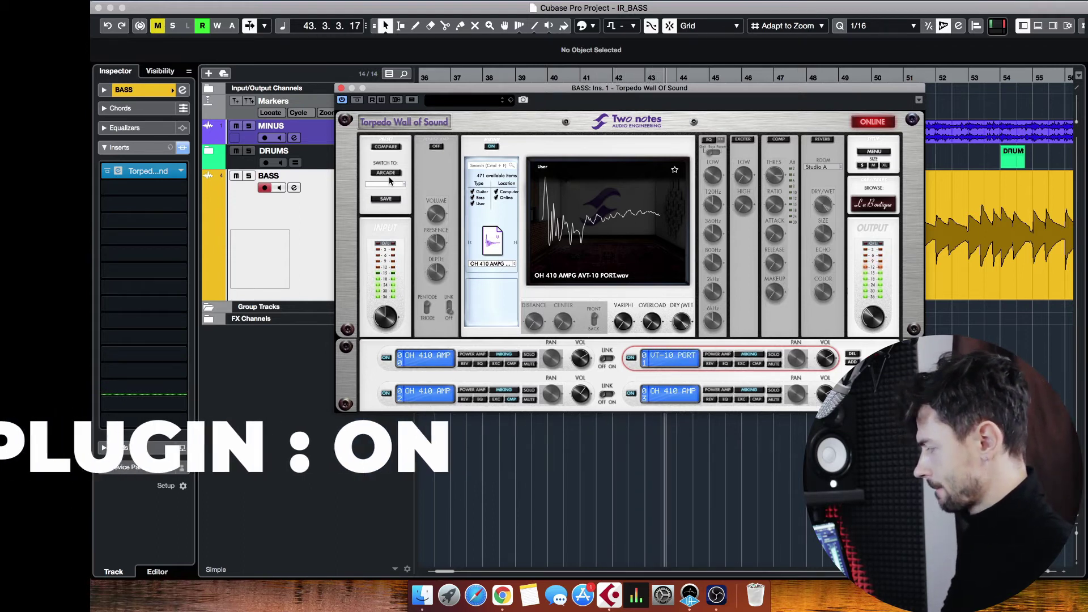
key("space")
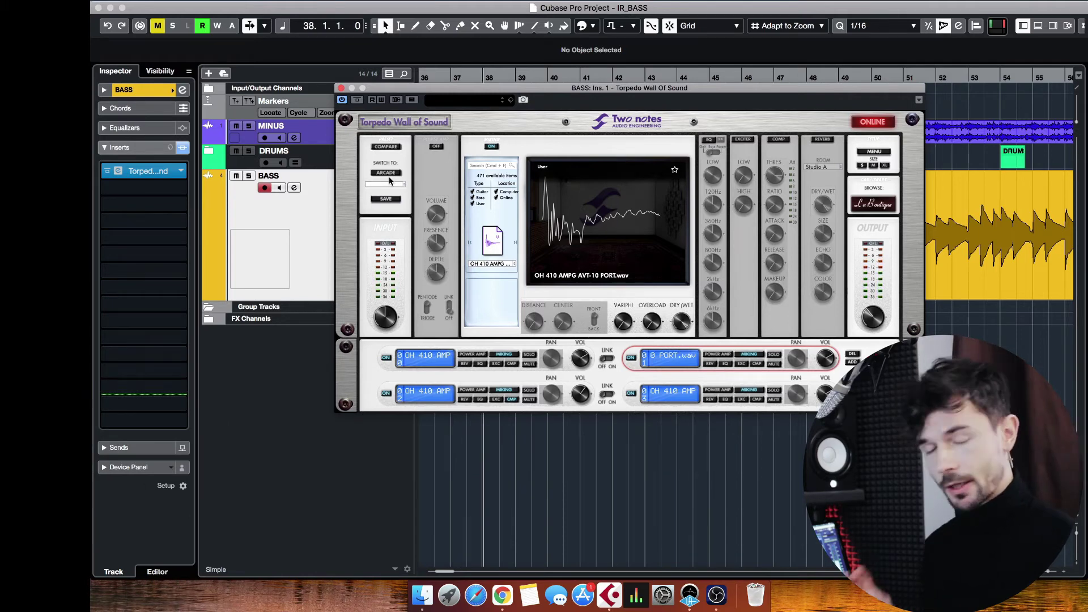
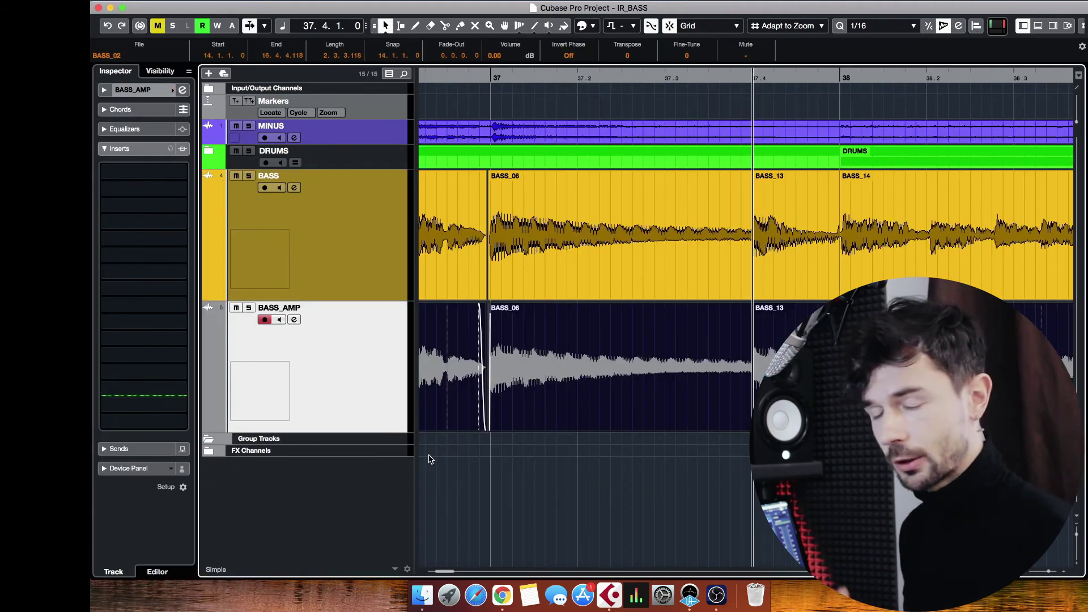
Step: Colour the BASS_AMP track orange to set it apart from the BASS track
left_click(359, 269)
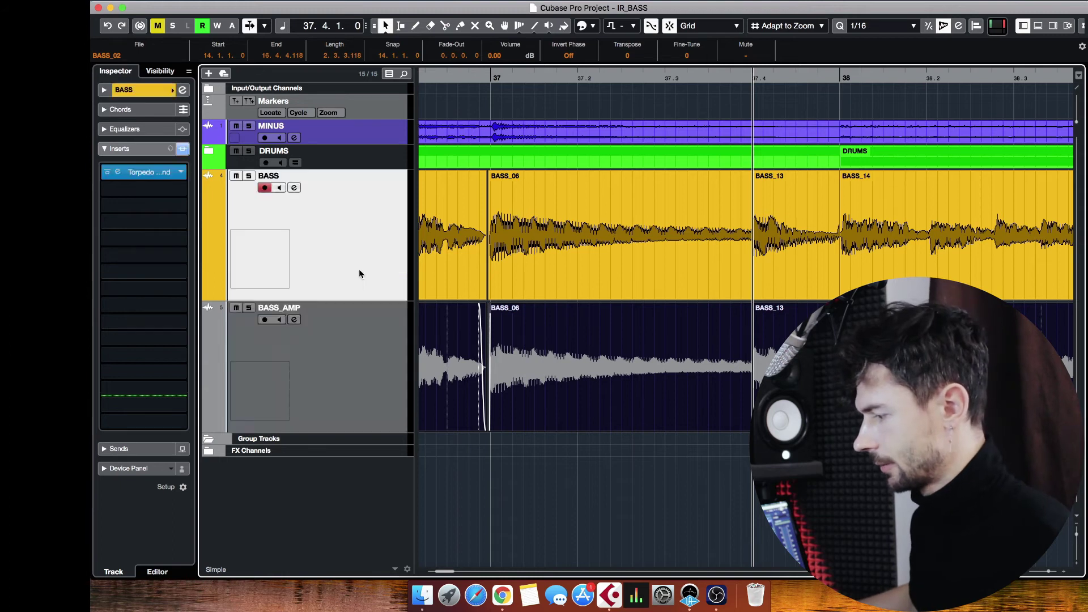
left_click(356, 356)
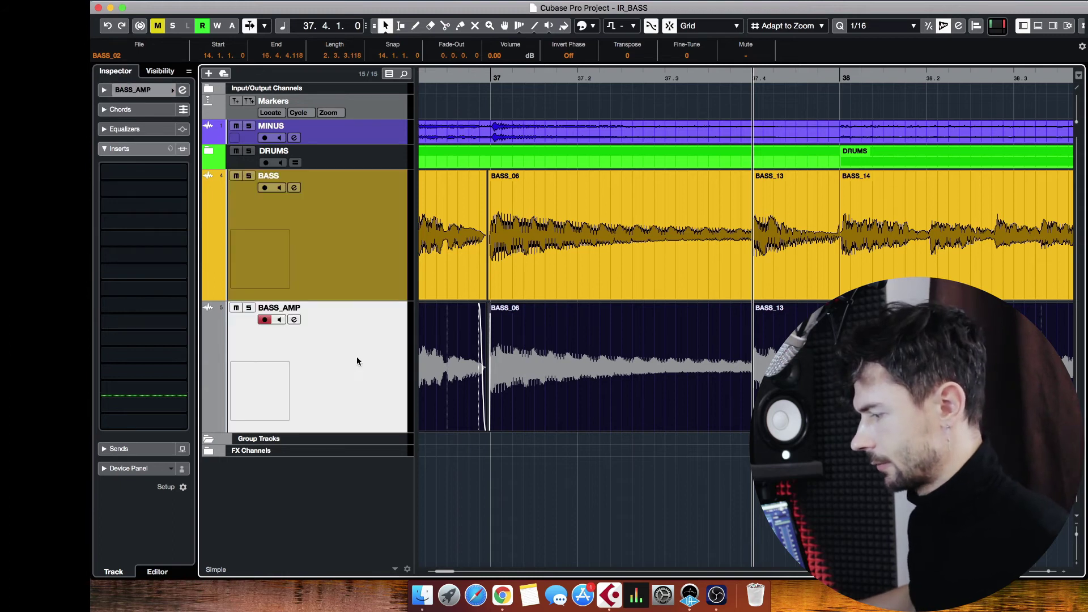
left_click(182, 91)
left_click(207, 128)
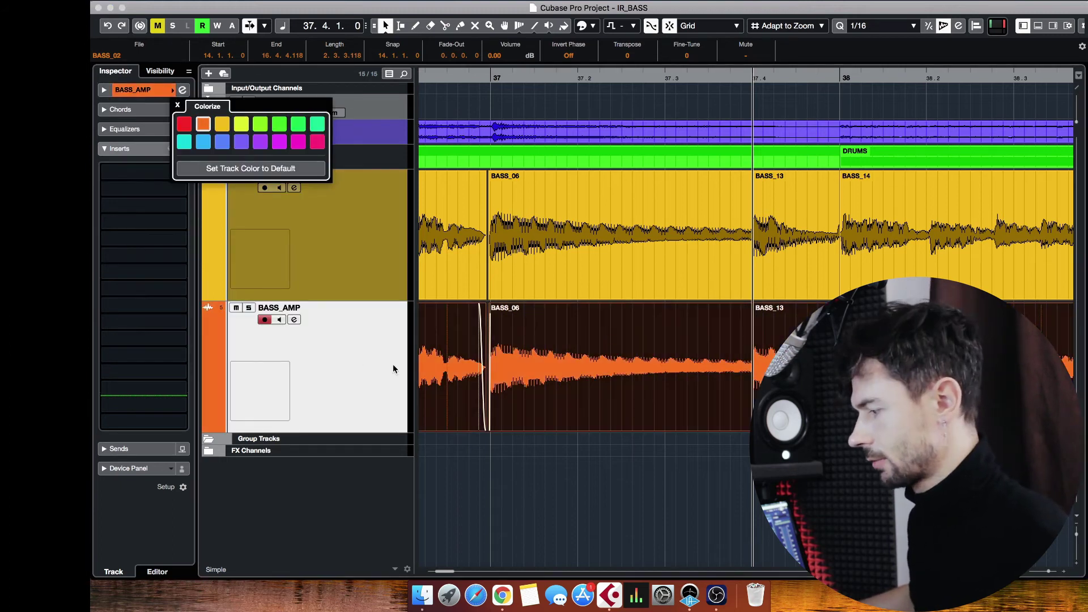
left_click(349, 257)
left_click(750, 520)
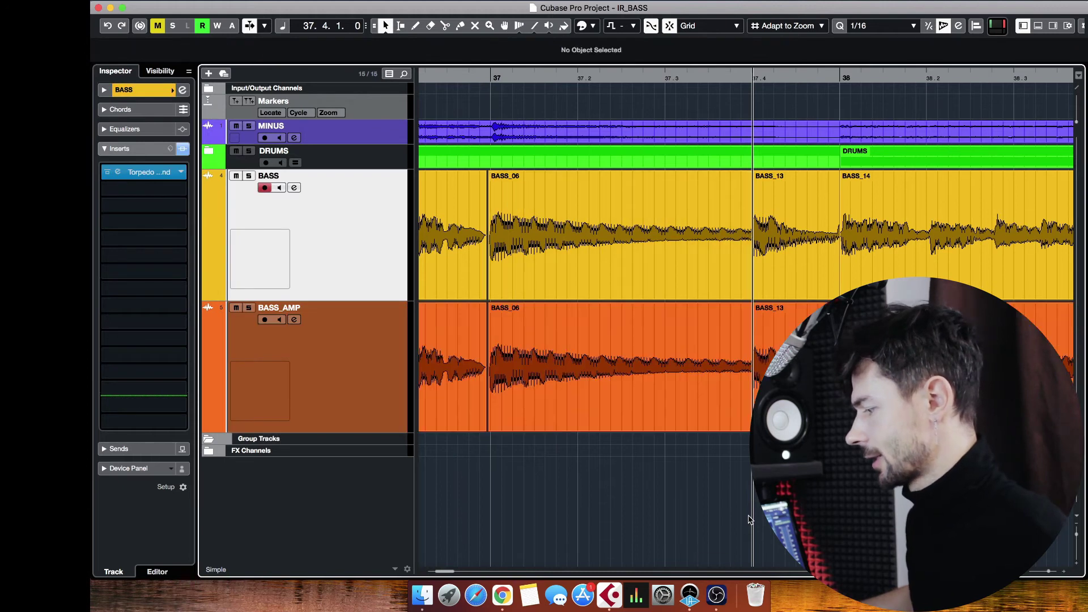
Step: Insert Guitar Rig 5 from Native Instruments as the first effect on the BASS_AMP track
left_click(334, 377)
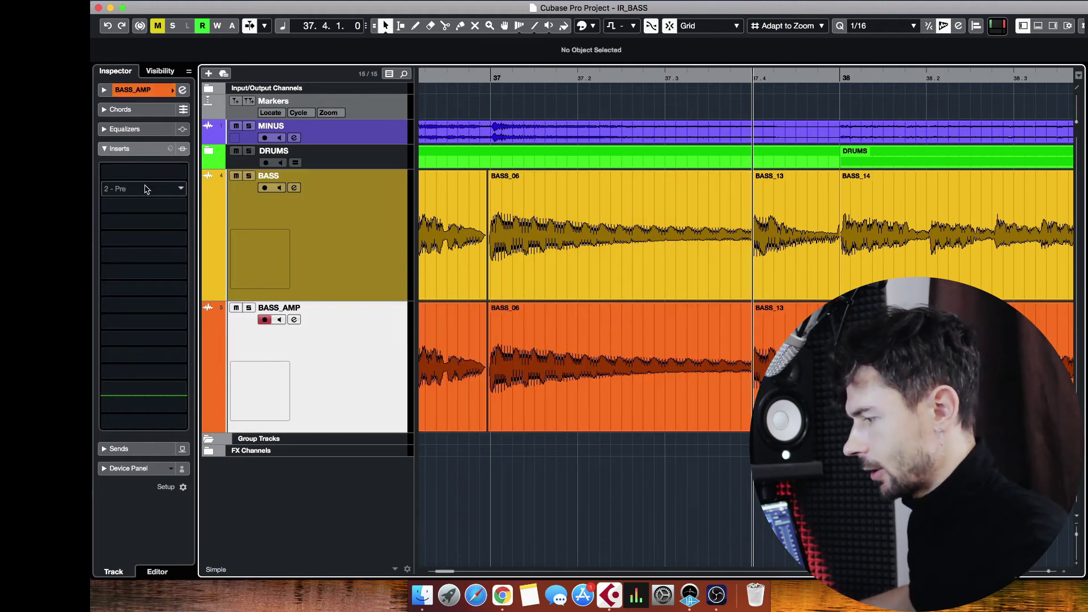
left_click_drag(1050, 572, 1048, 571)
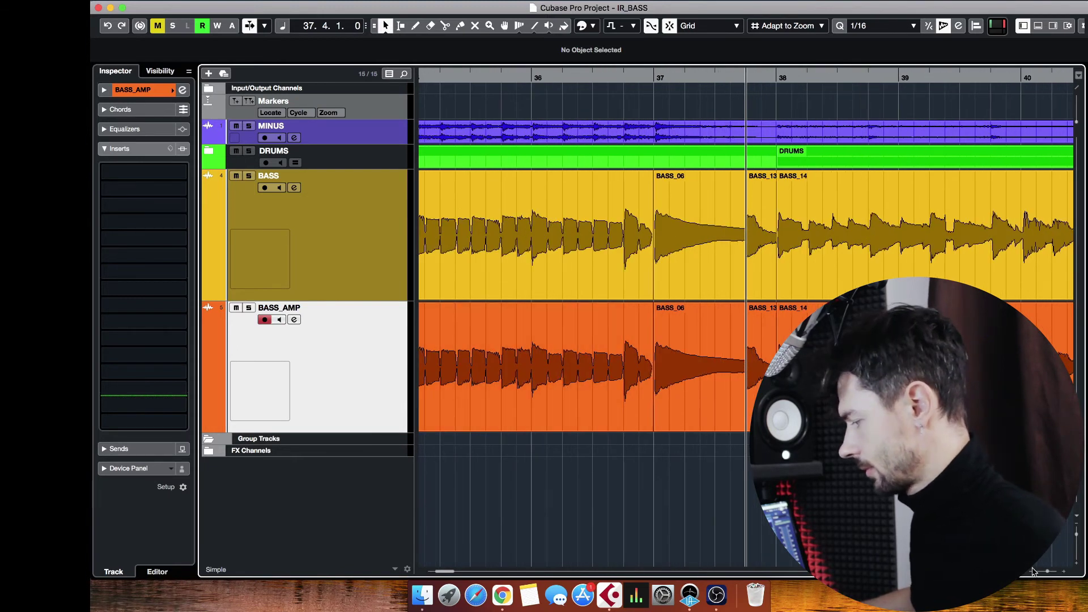
left_click(185, 172)
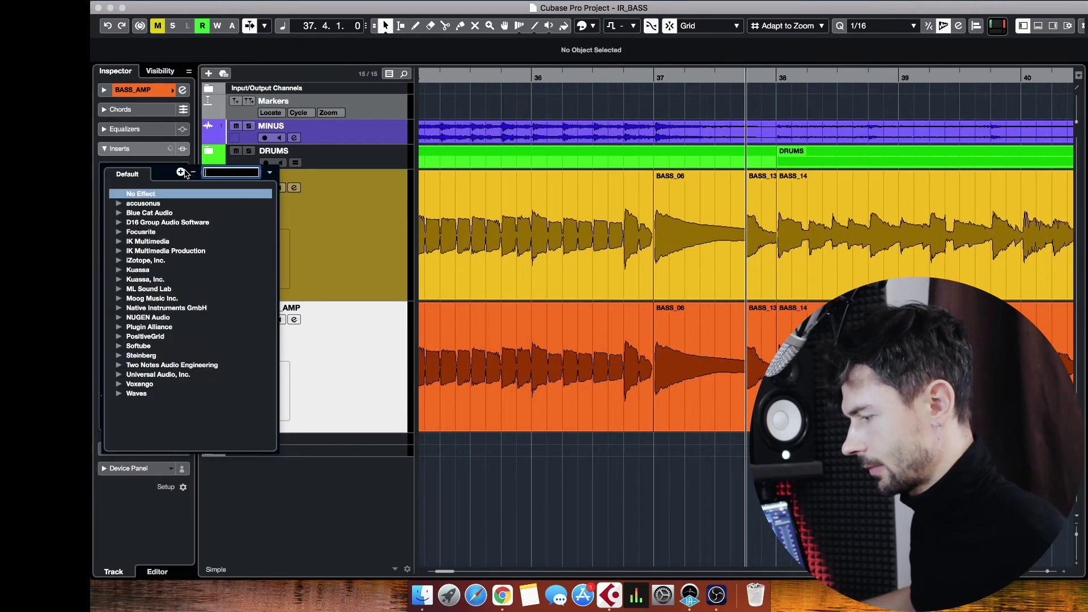
left_click(119, 309)
left_click(173, 320)
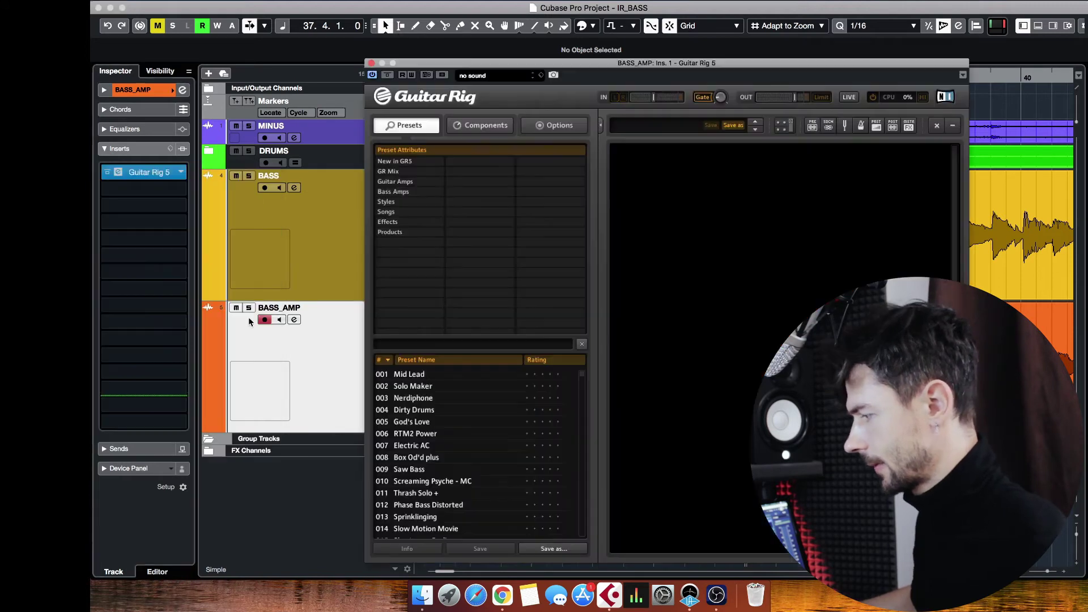
Step: Add the Citrus amplifier with its matched cabinet to the empty Guitar Rig rack
left_click(480, 125)
left_click(477, 176)
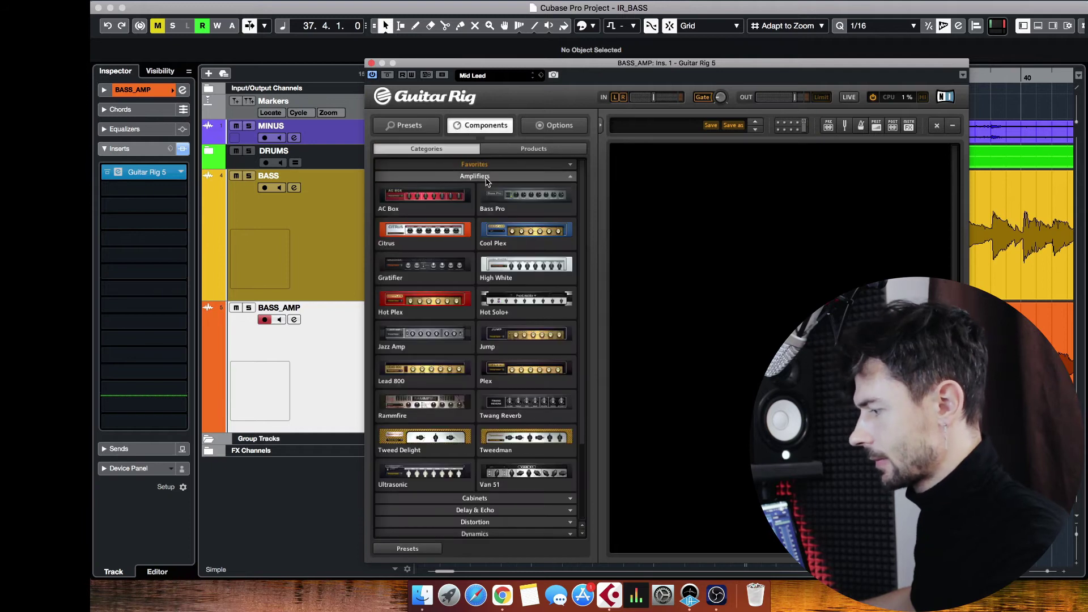
double_click(438, 229)
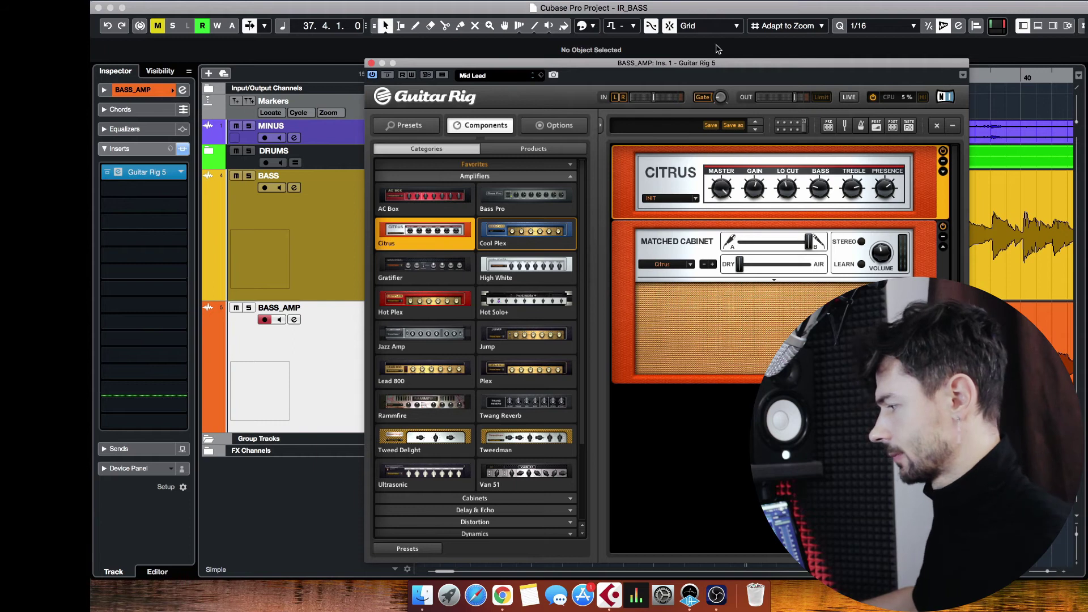
left_click_drag(546, 66, 415, 87)
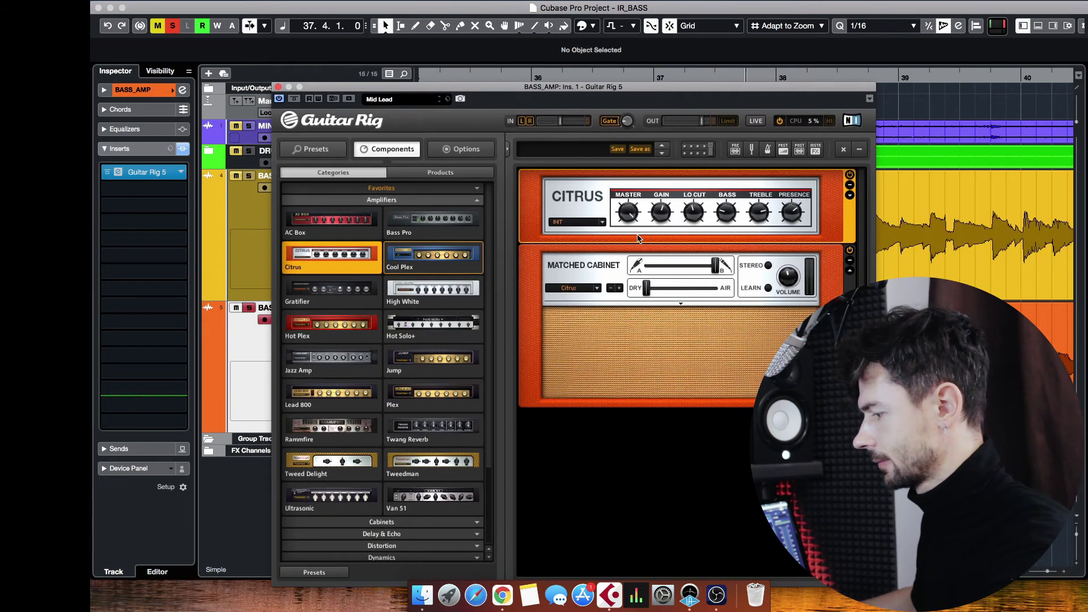
Step: Play the soloed BASS_AMP track through the Citrus amp and adjust the amp's Bass control
key("space")
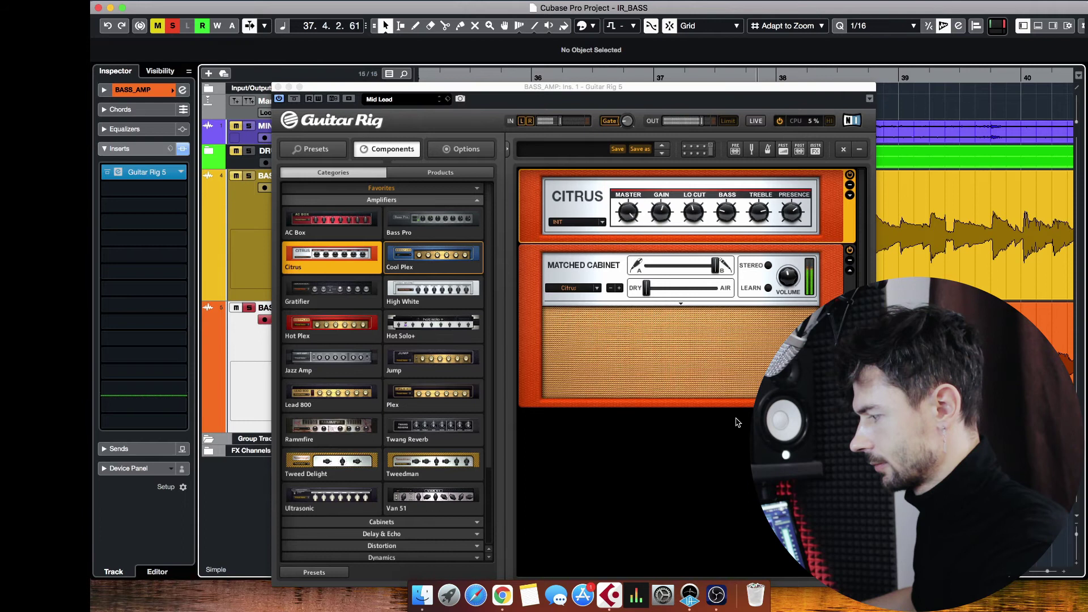
left_click(787, 285)
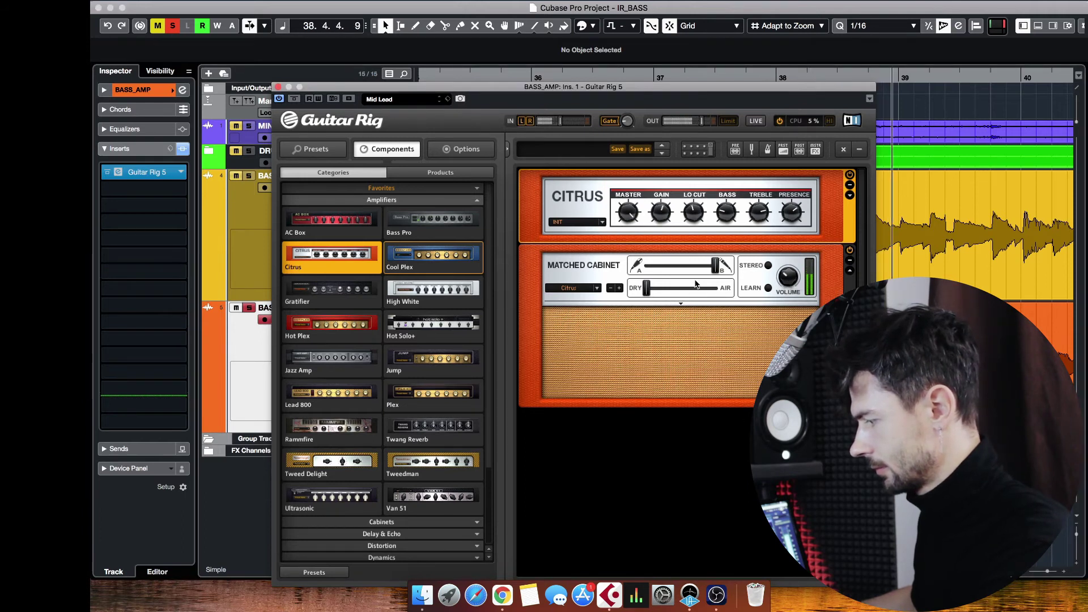
mouse_move(715, 265)
left_mouse_down()
mouse_move(639, 270)
mouse_move(715, 265)
left_mouse_up()
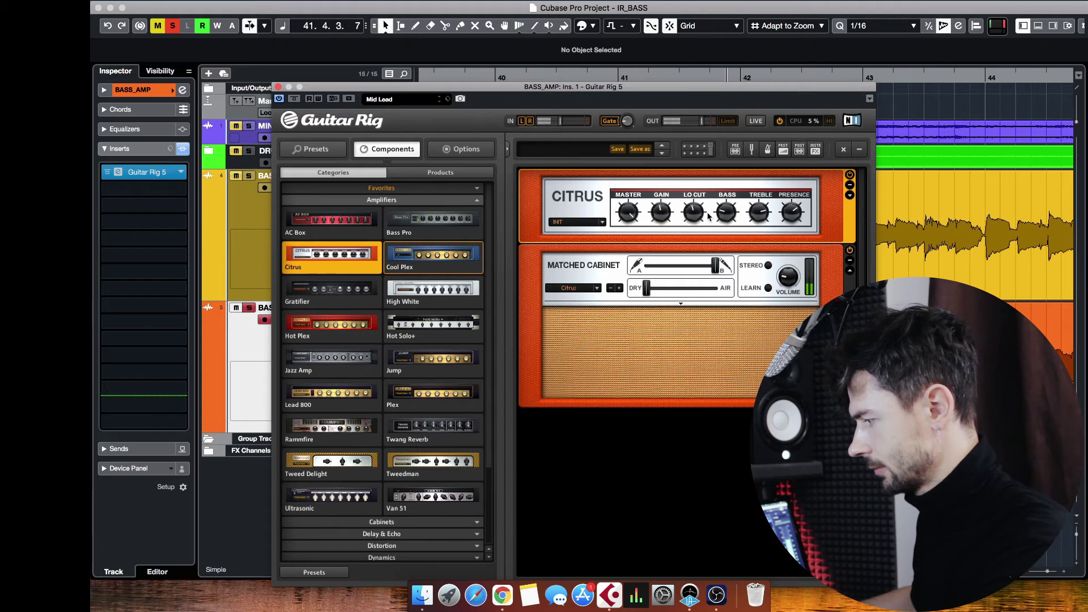
left_click_drag(726, 213, 737, 184)
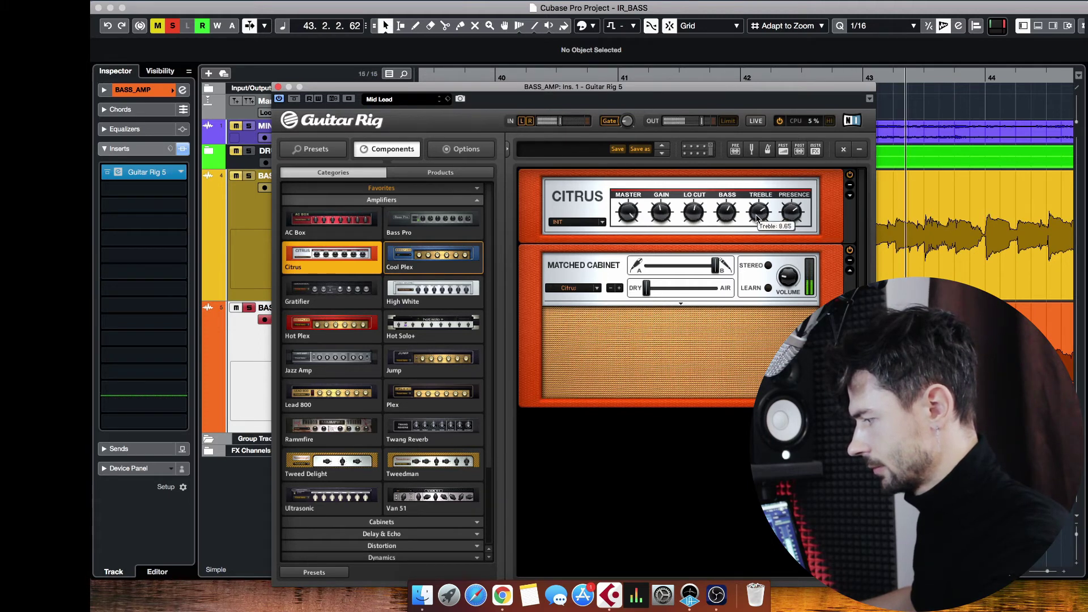
mouse_move(793, 217)
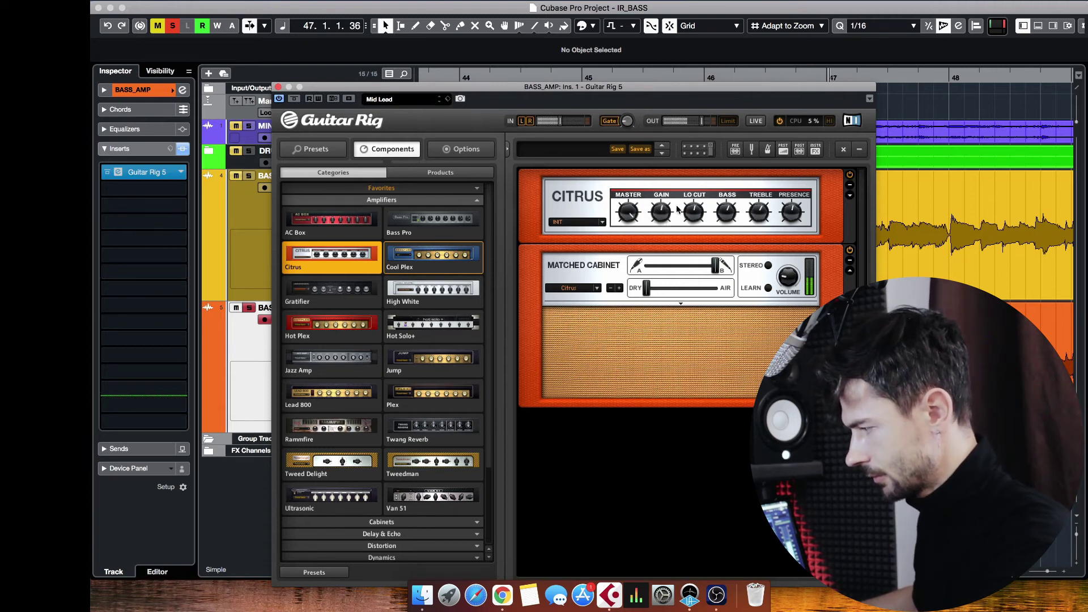
mouse_move(671, 211)
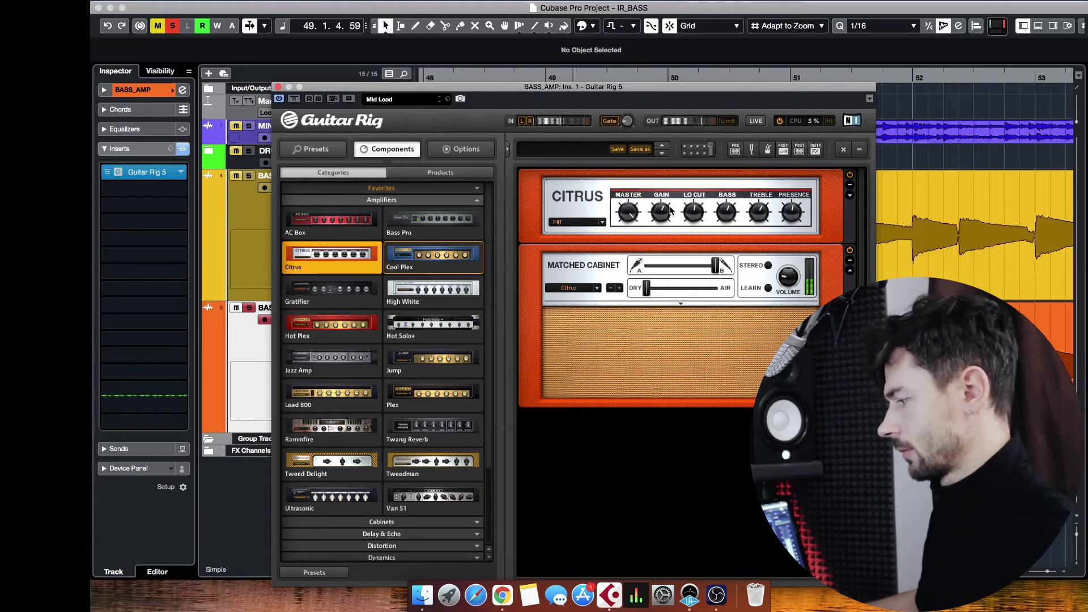
key("space")
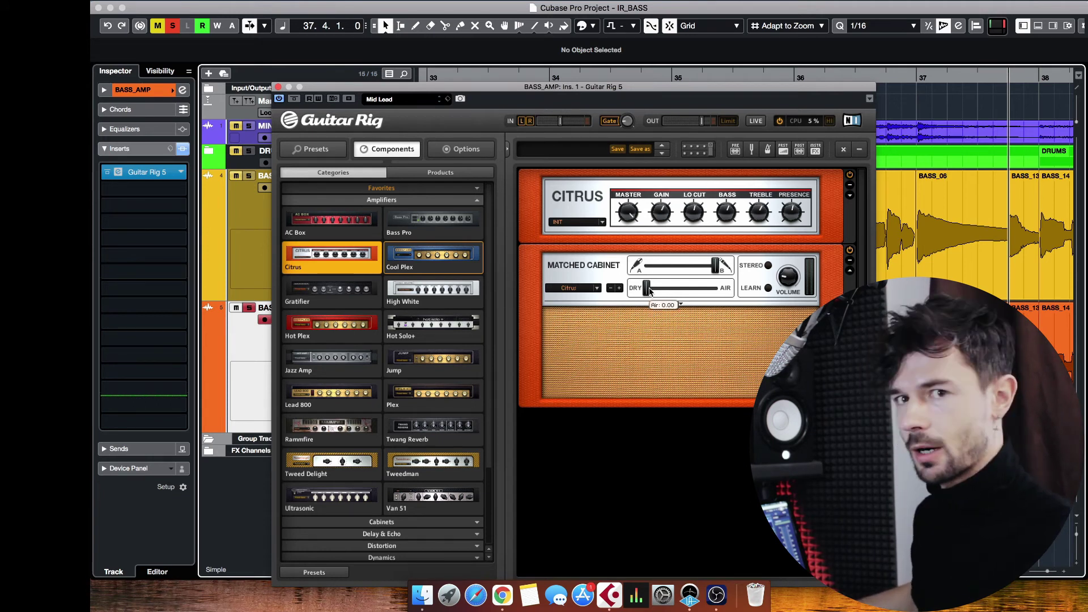
Step: Set the matched cabinet's Dry/Air balance fully to Air, collapse the cabinet and close the Guitar Rig window
left_click(715, 289)
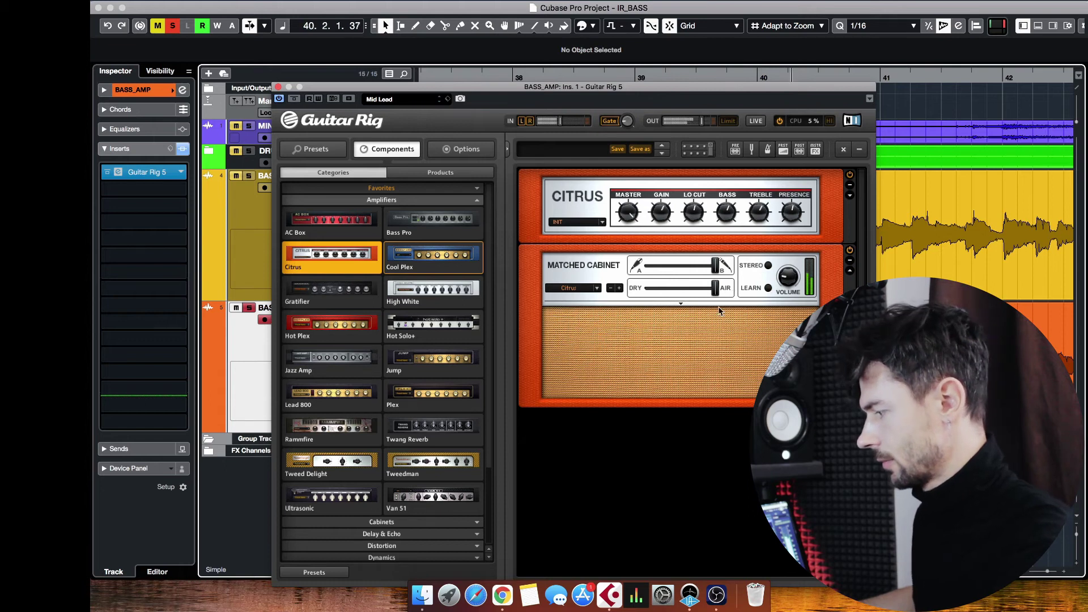
left_click(850, 272)
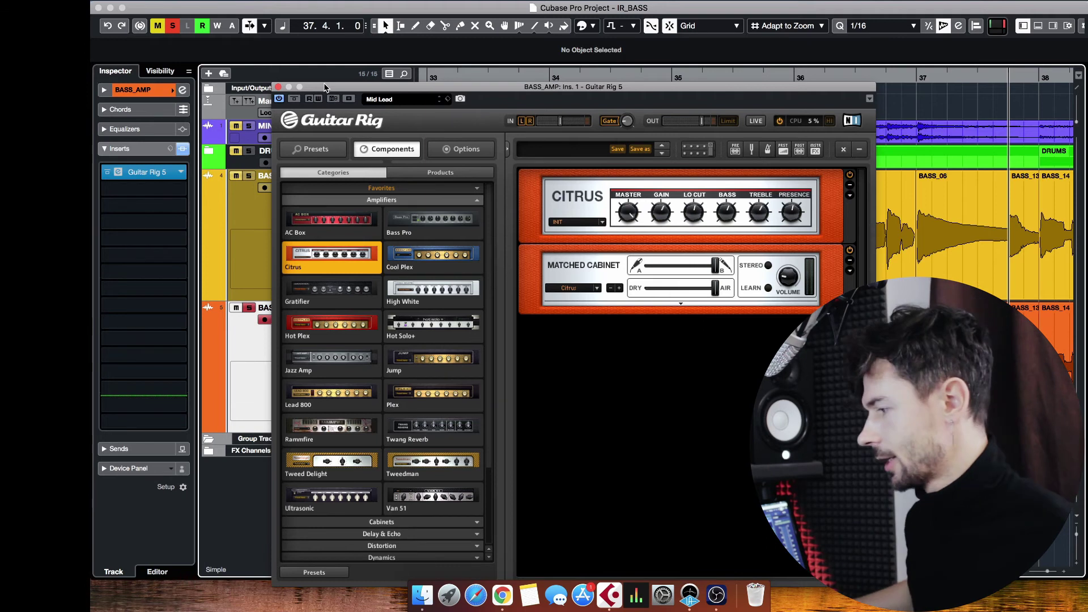
left_click(279, 87)
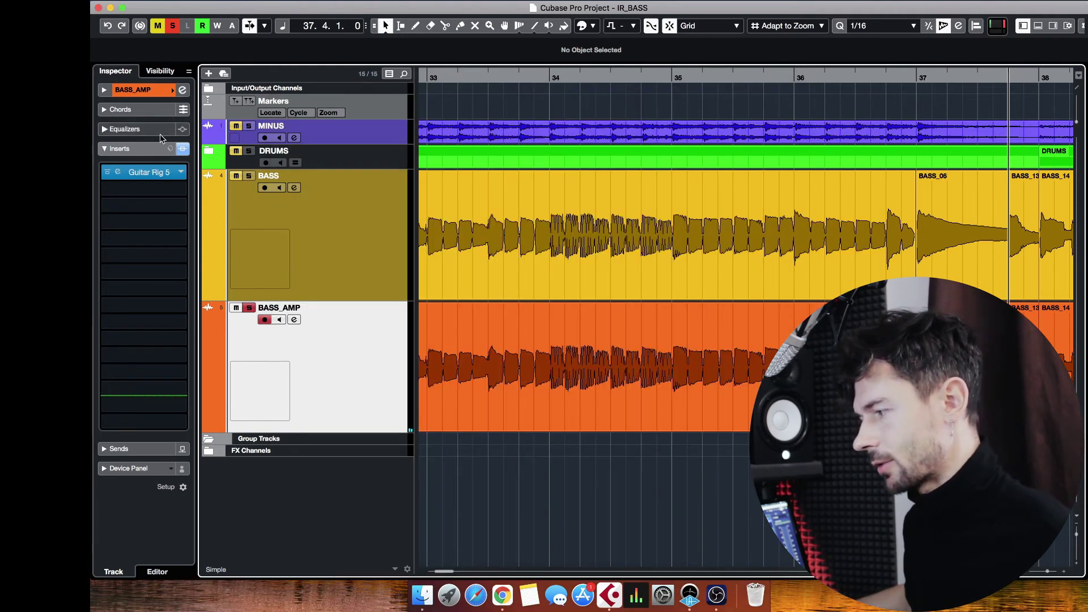
Step: Unsolo the BASS_AMP track and raise its volume to -7.94 dB while the full mix plays
left_click(162, 142)
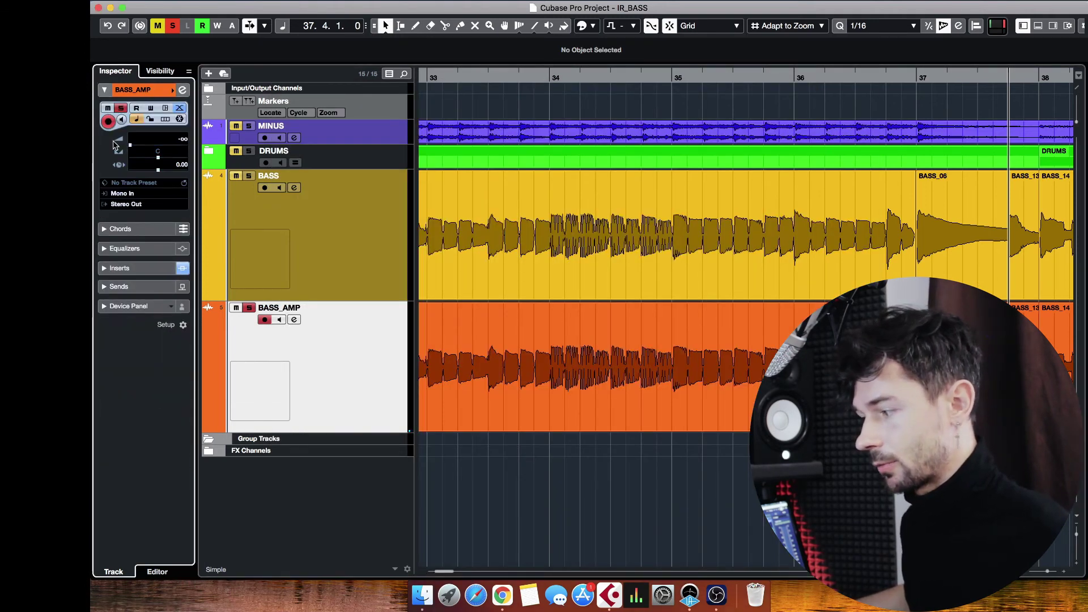
left_click(248, 307)
key("space")
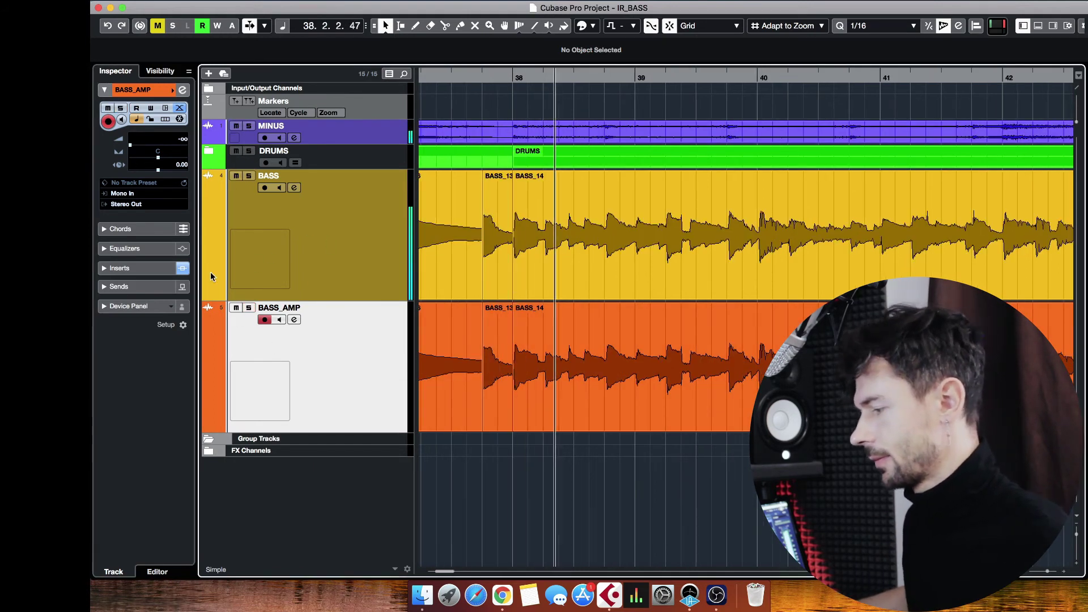
left_click_drag(139, 149, 159, 149)
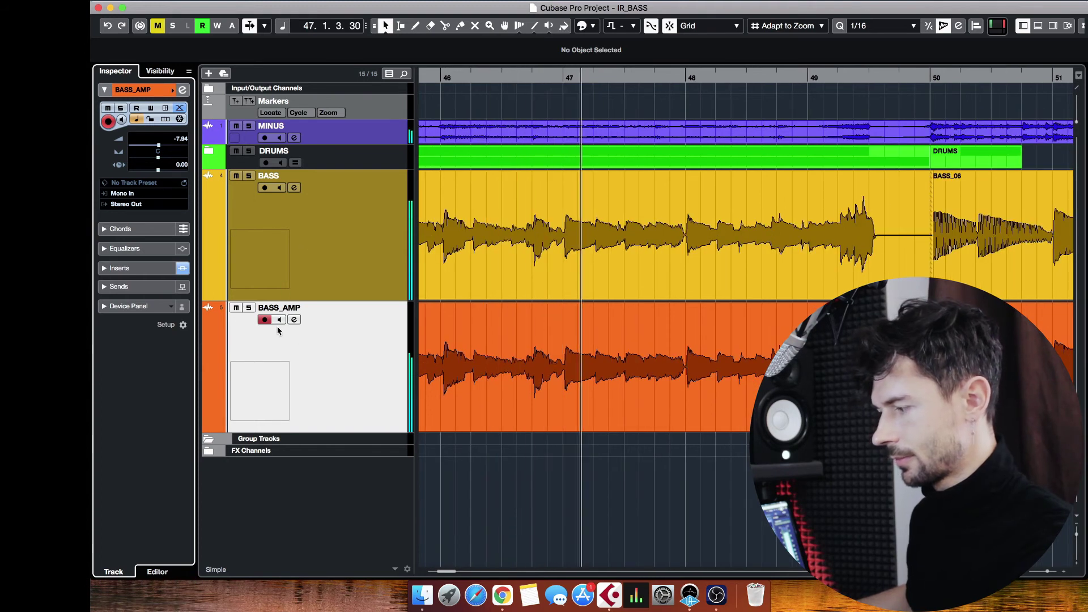
key("space")
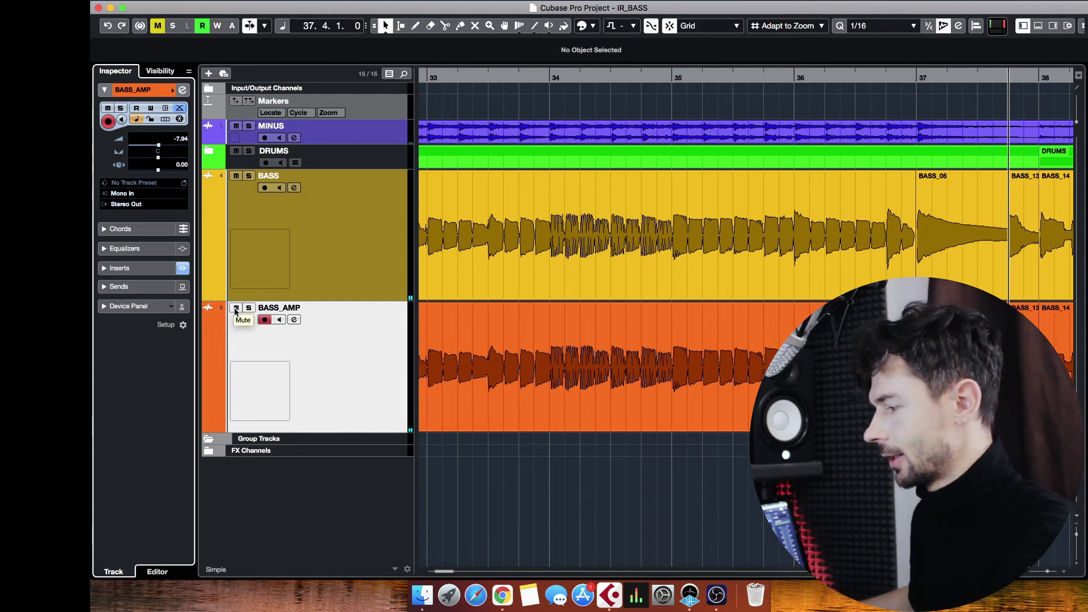
Step: Compare the full mix with the BASS_AMP track muted and unmuted during playback
key("space")
left_click(236, 307)
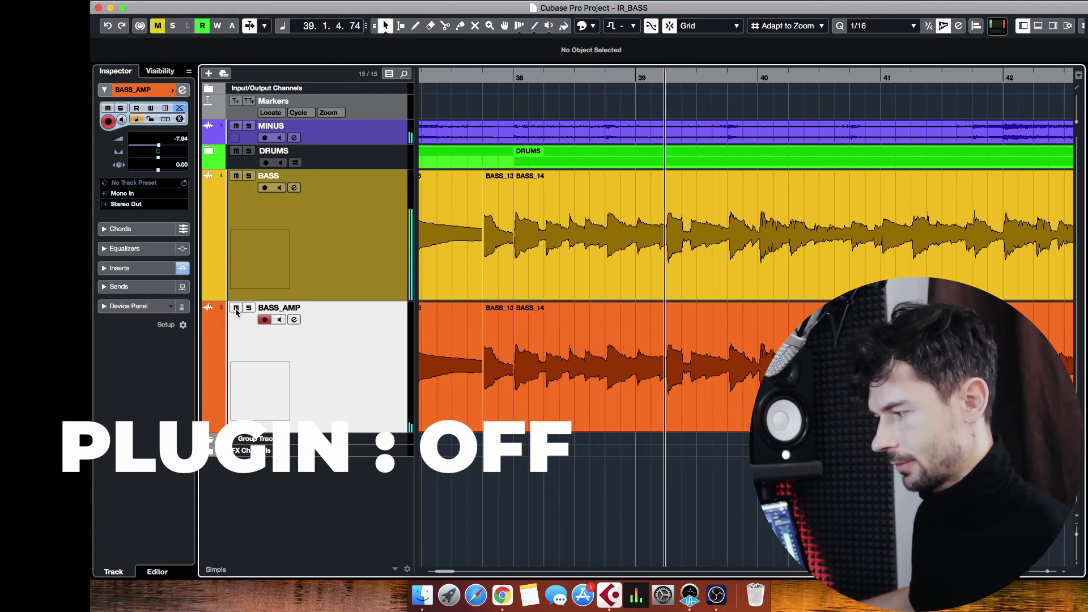
left_click(235, 308)
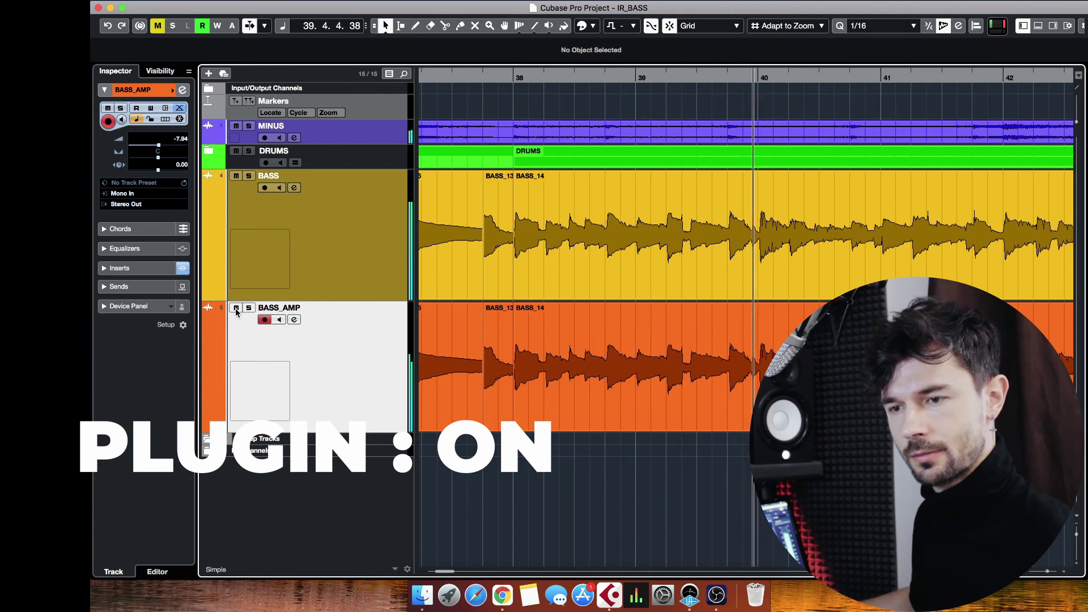
left_click(235, 308)
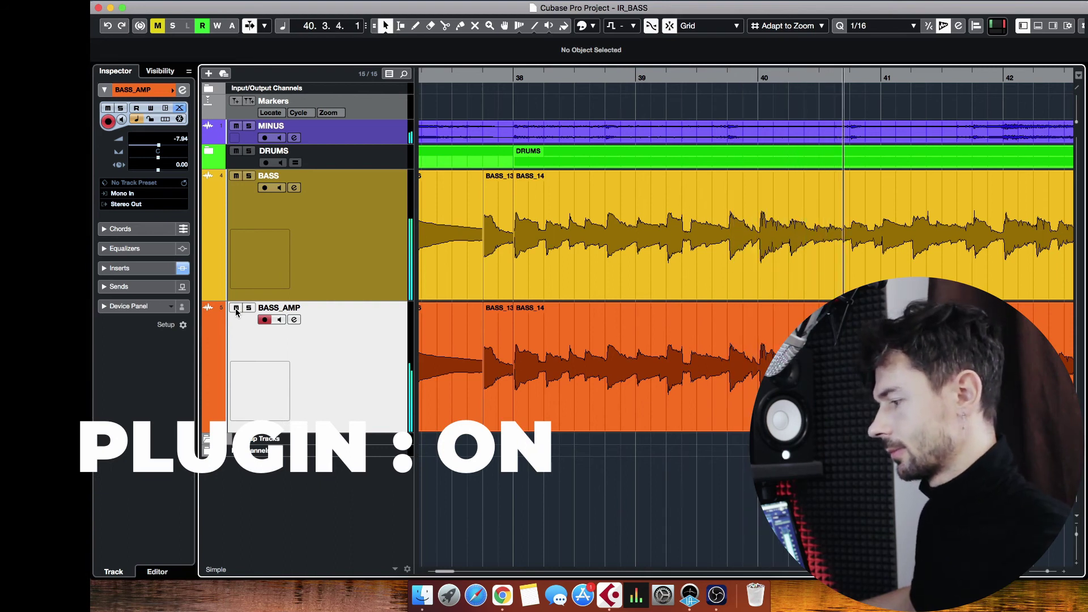
key("m")
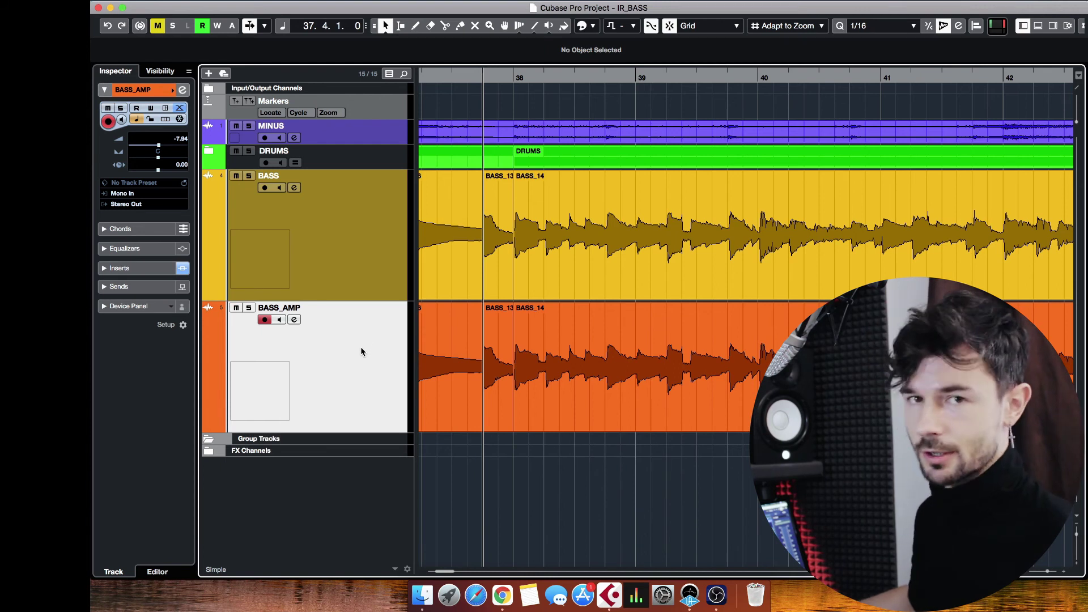
Step: Add a stereo group channel named BASS_GROUP to the selected BASS and BASS_AMP tracks, created inside a folder
right_click(361, 345)
mouse_move(395, 351)
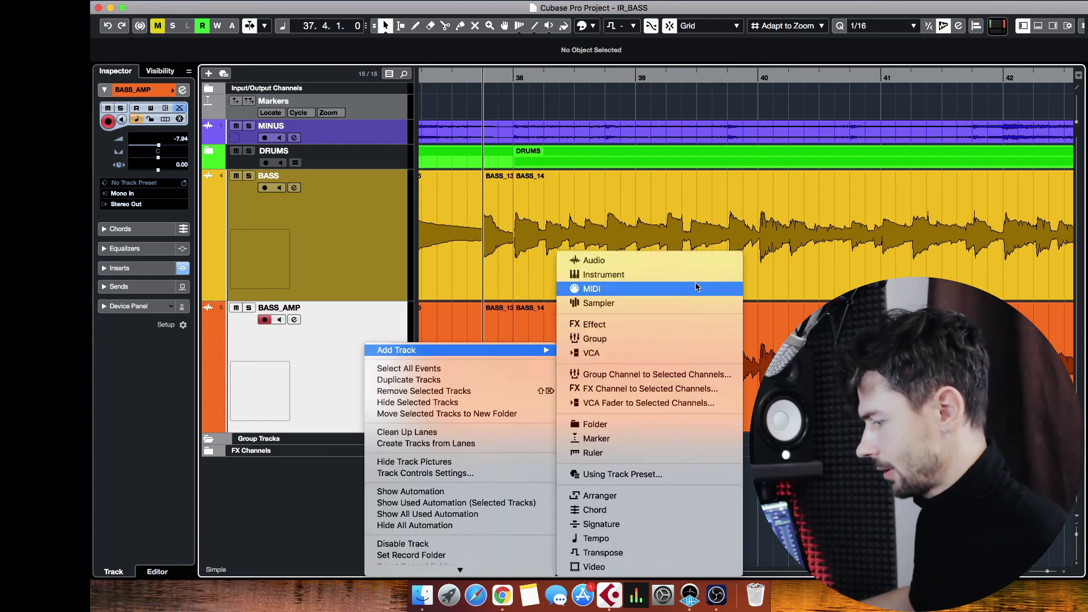
left_click(364, 321)
left_click(371, 239, "shift")
right_click(368, 349)
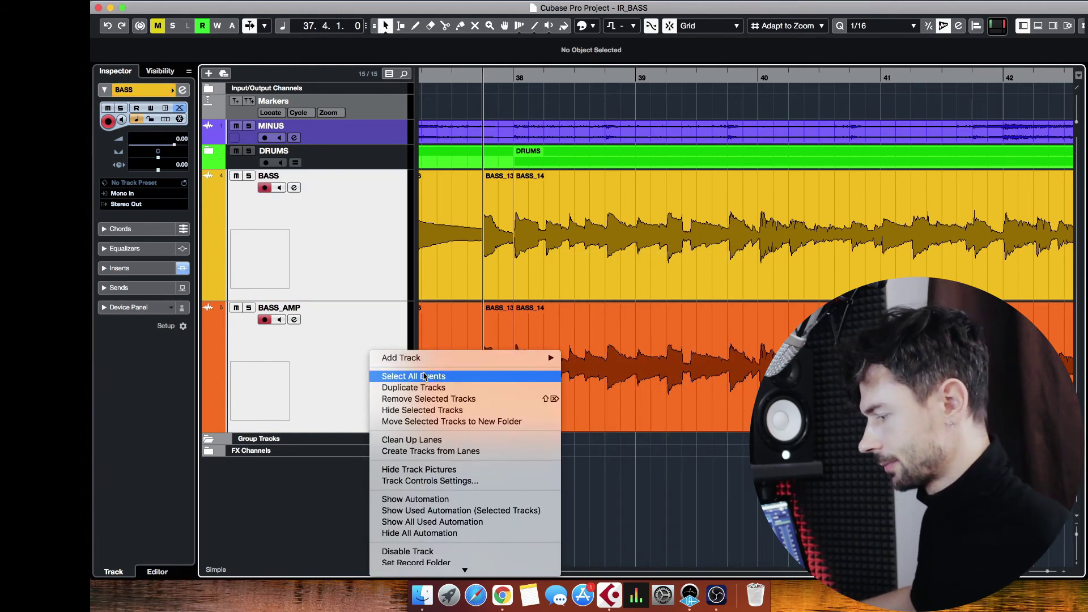
mouse_move(458, 364)
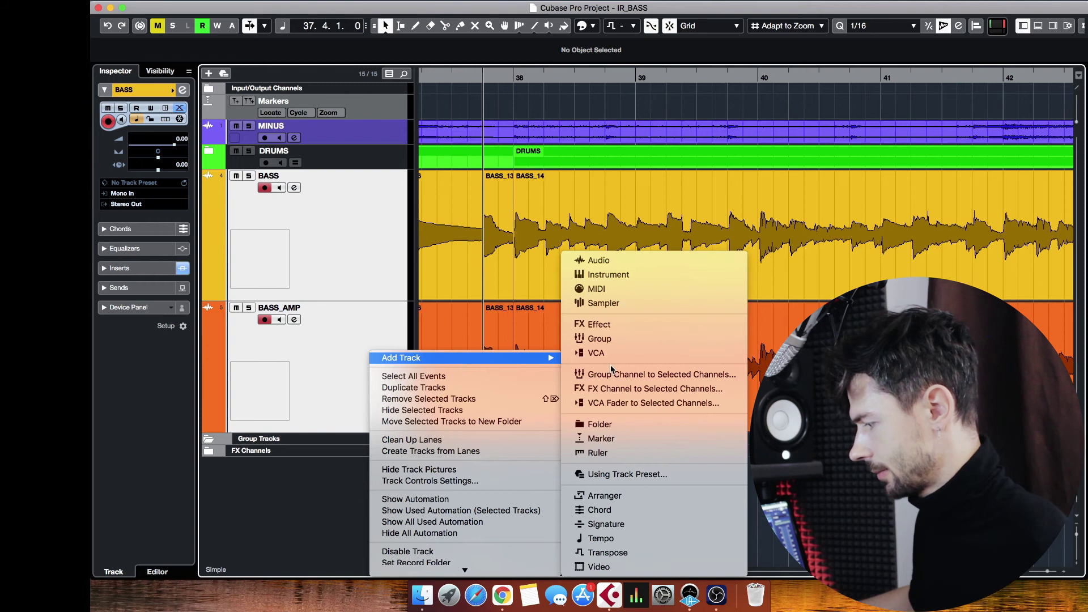
left_click(657, 373)
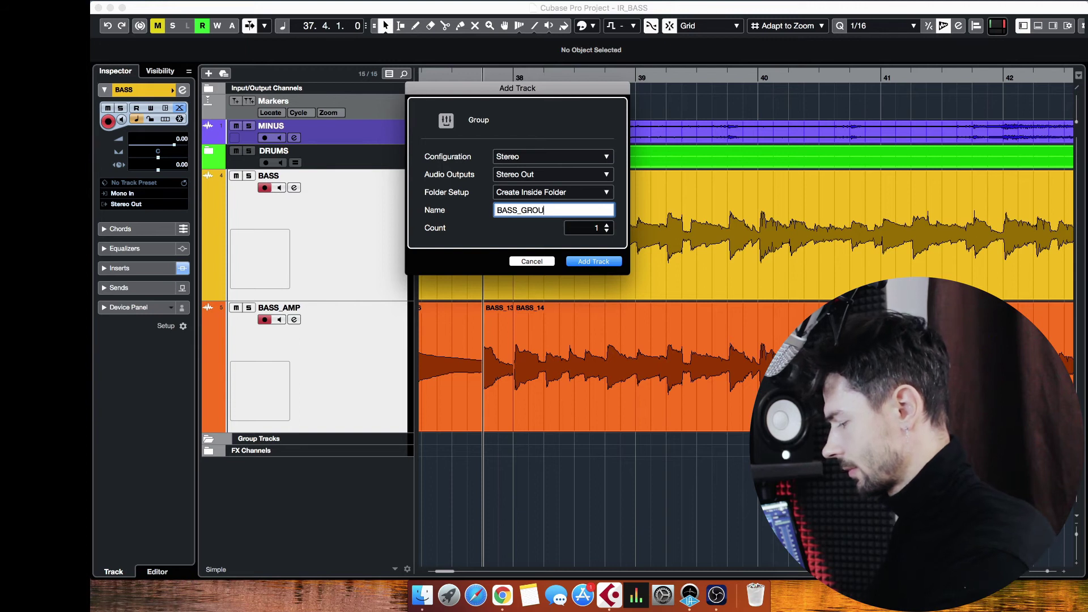
left_click(607, 264)
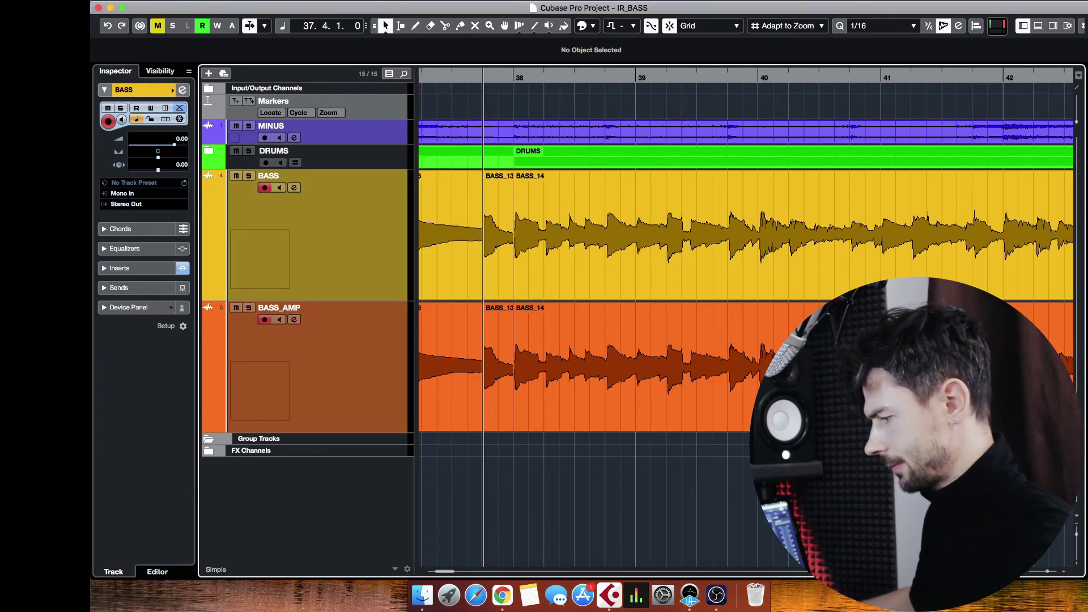
Step: Solo the BASS_GROUP track and briefly play it to check that both bass tracks feed it
left_click_drag(1053, 569, 1046, 570)
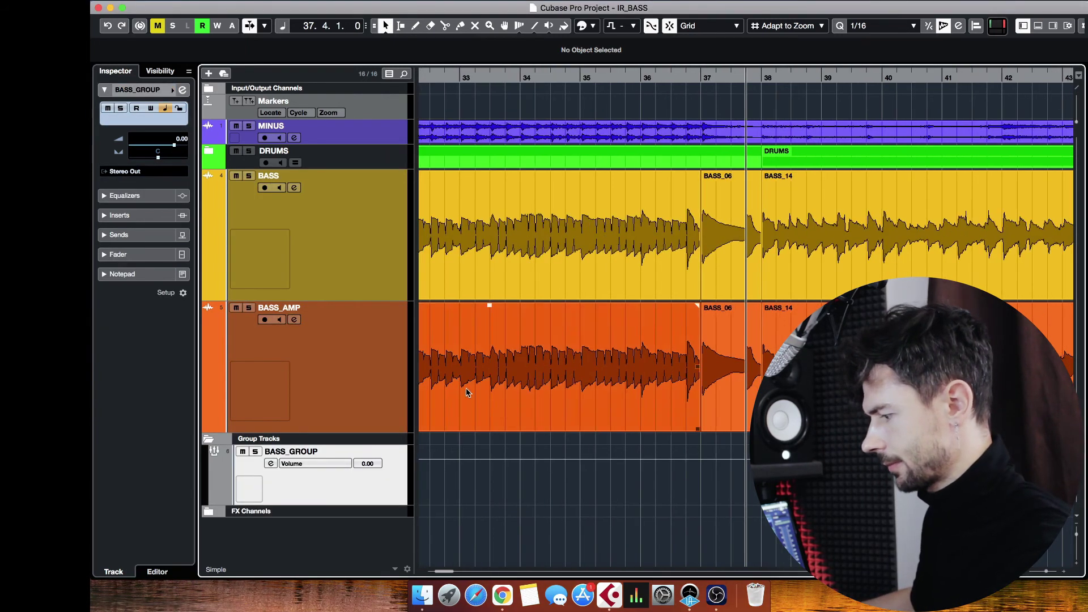
left_click(256, 453)
key("space")
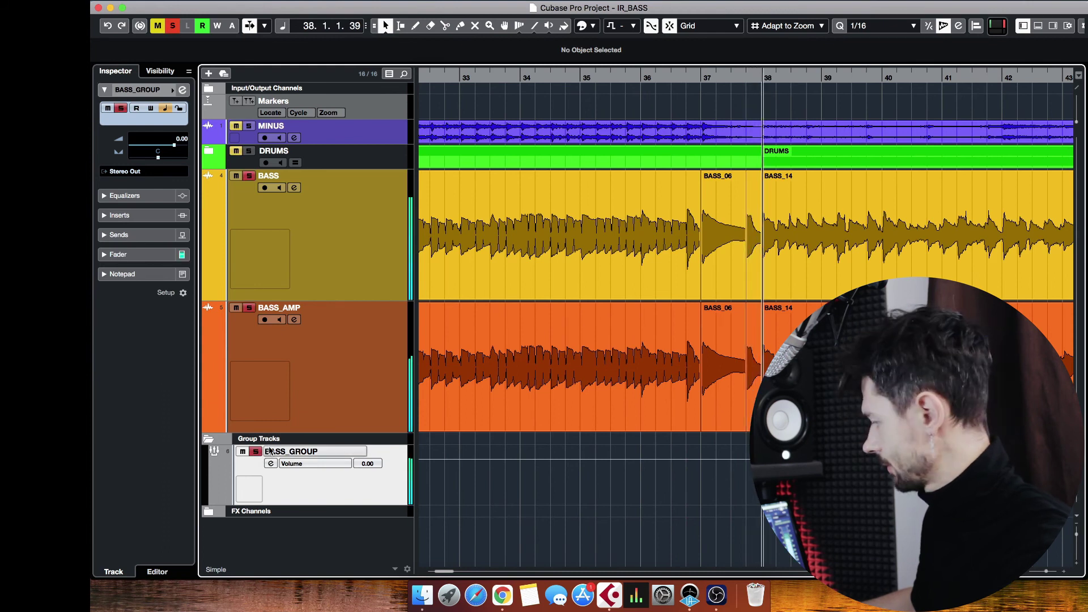
key("space")
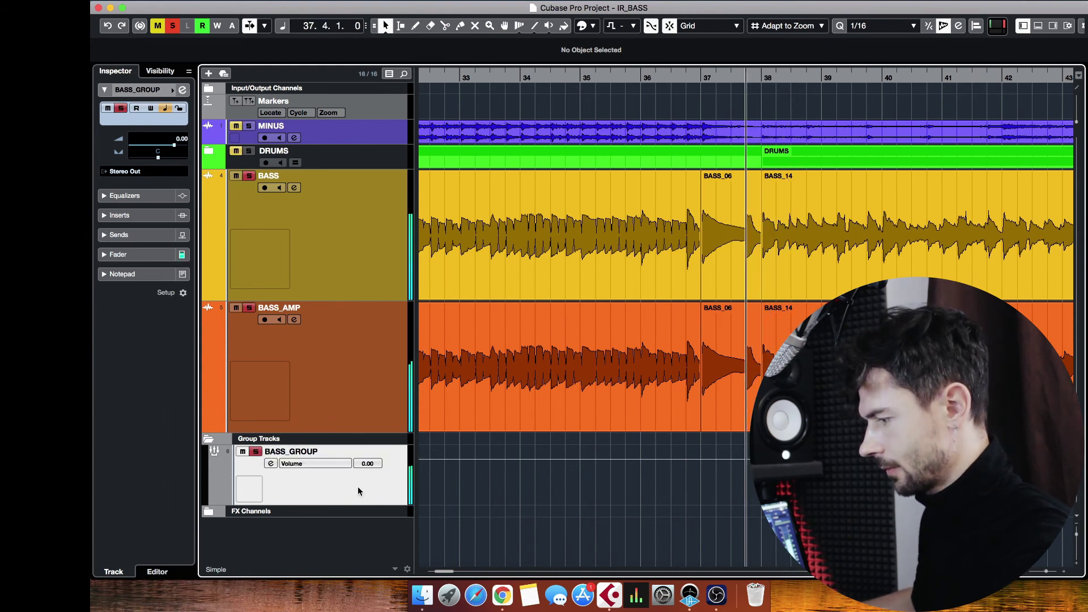
Step: Insert the Waves CLA-76 Stereo compressor in the first insert slot of BASS_GROUP
left_click(140, 216)
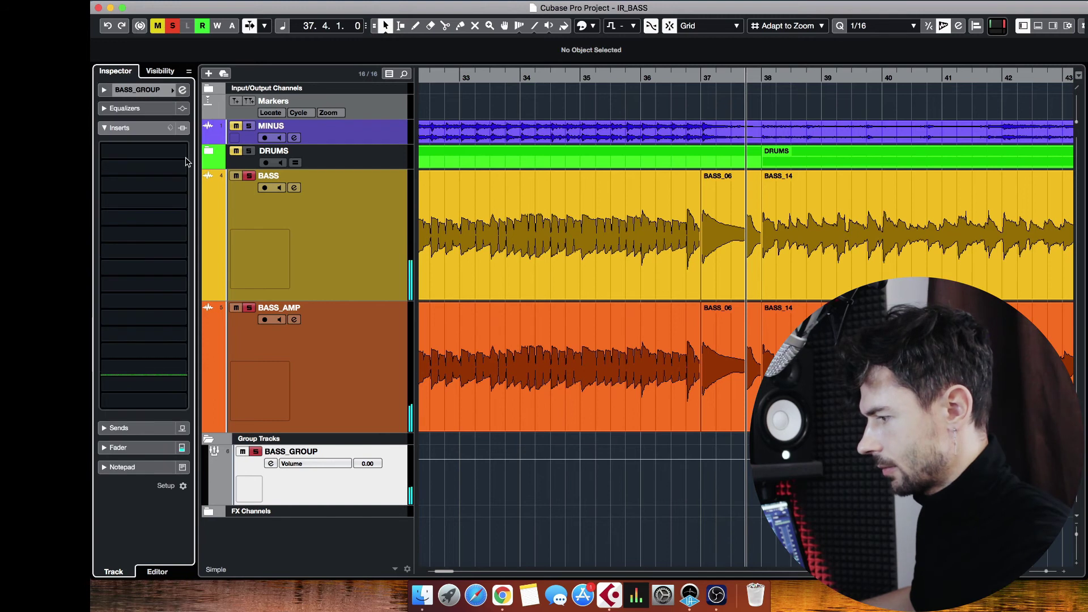
left_click(186, 154)
left_click(121, 373)
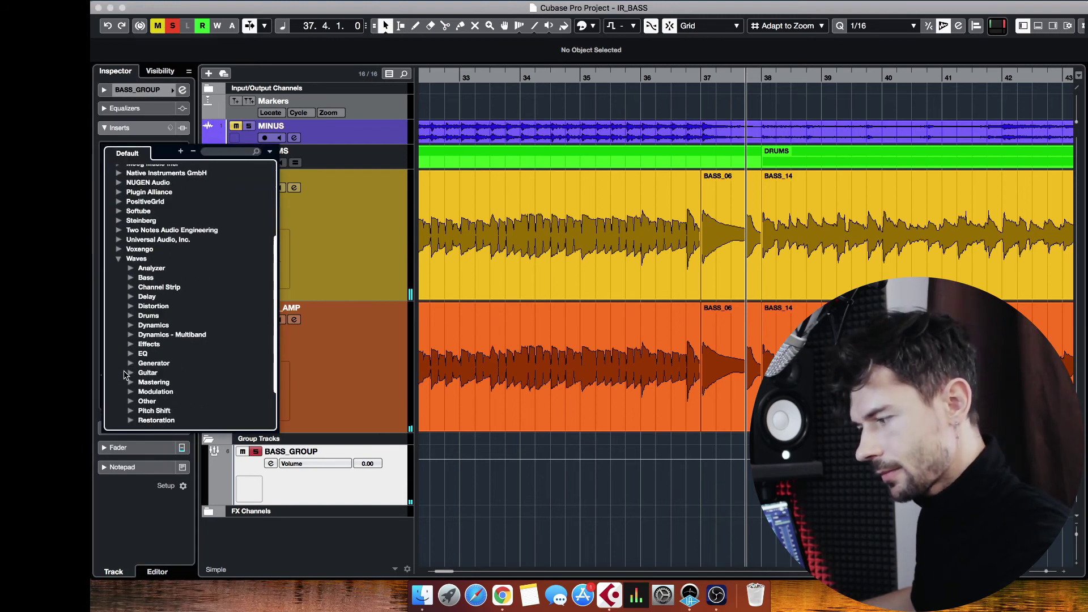
left_click(131, 276)
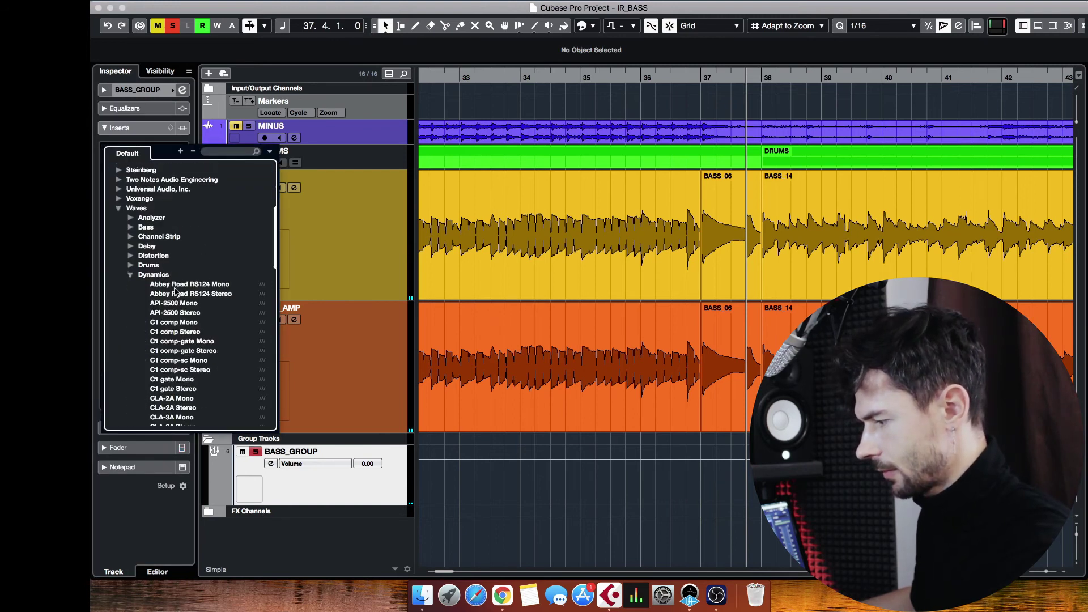
scroll(179, 294, "down", 5)
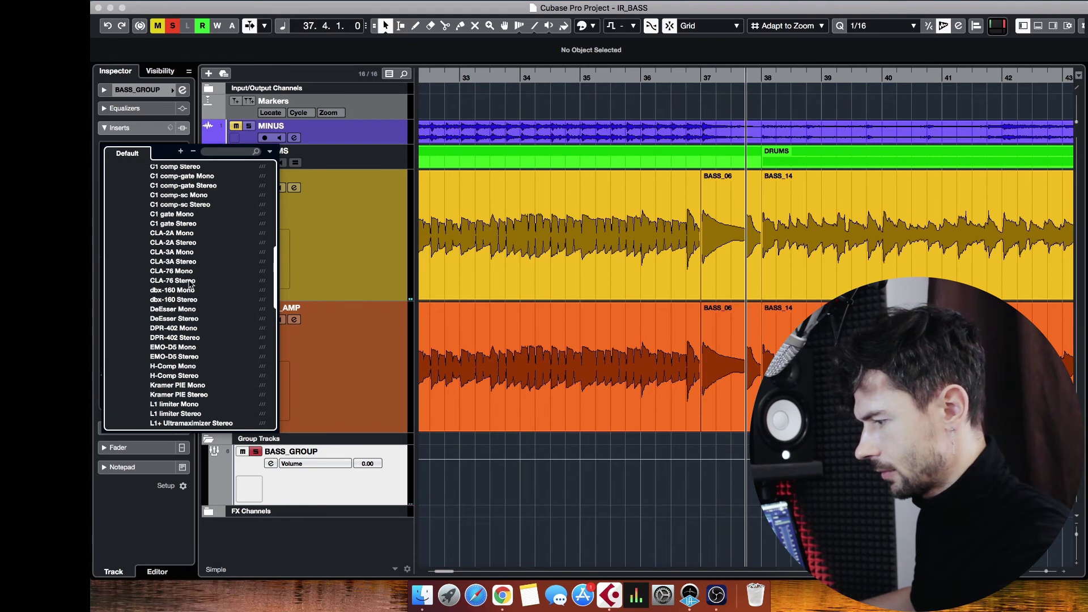
left_click(190, 282)
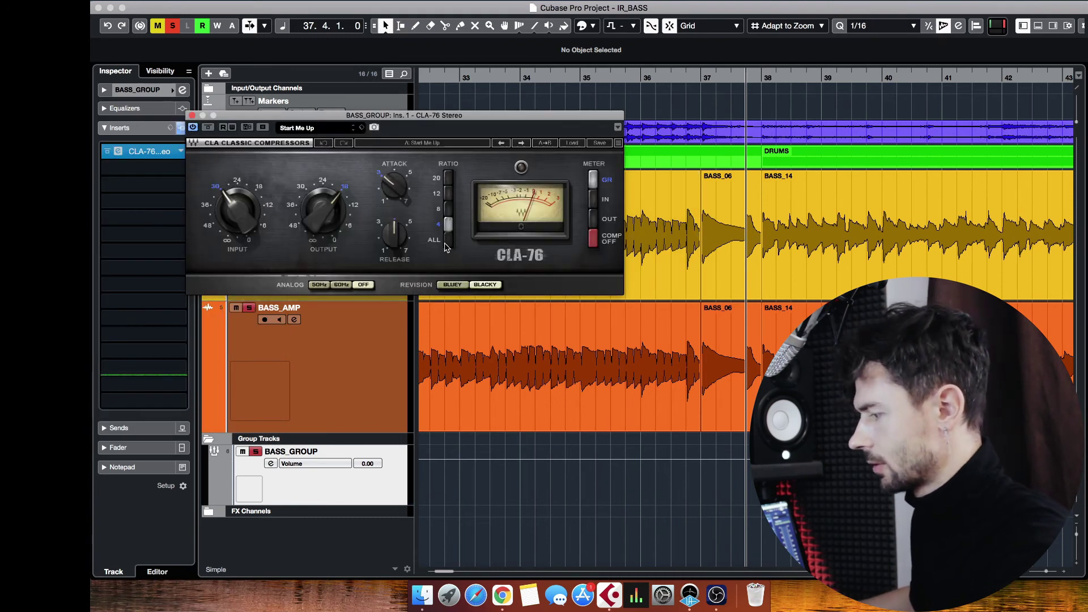
Step: Set the CLA-76 attack to about 5 and its release to about 3 while the bass group plays
key("space")
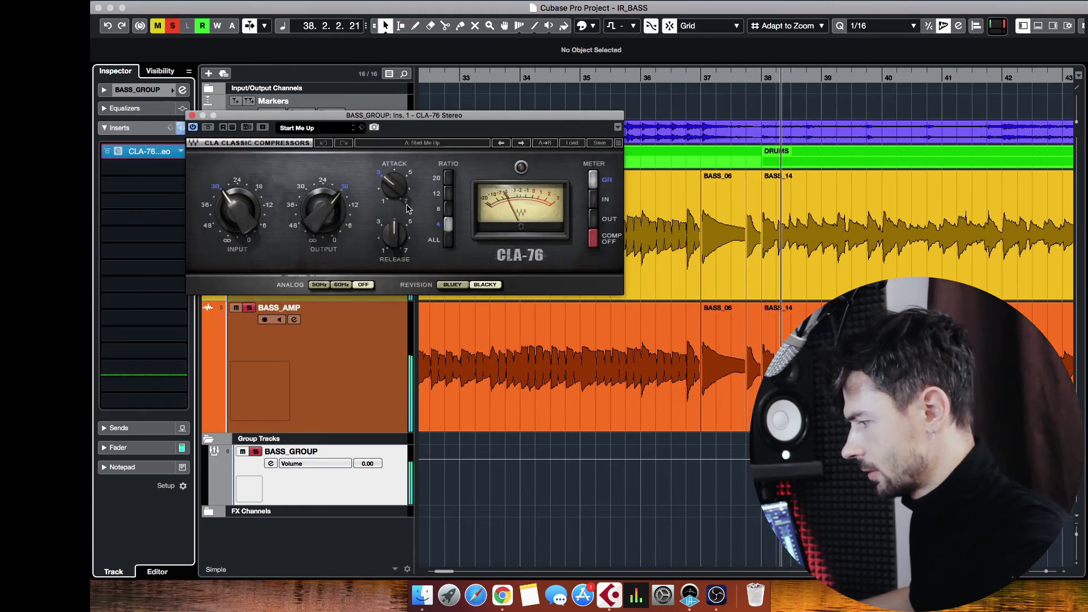
left_click_drag(394, 185, 394, 181)
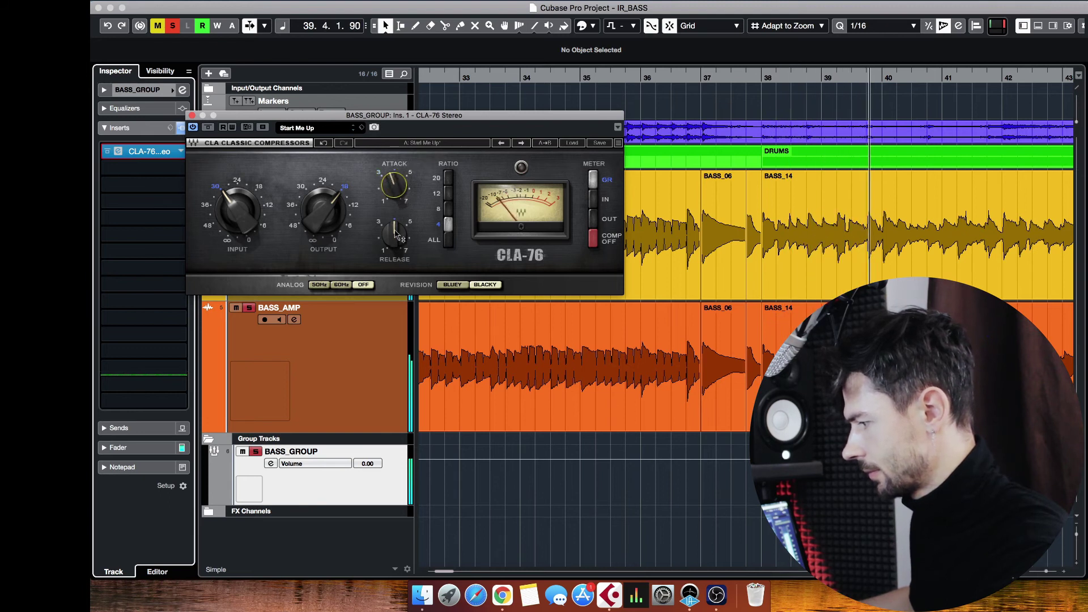
mouse_move(395, 234)
left_mouse_down()
mouse_move(396, 223)
mouse_move(395, 233)
left_mouse_up()
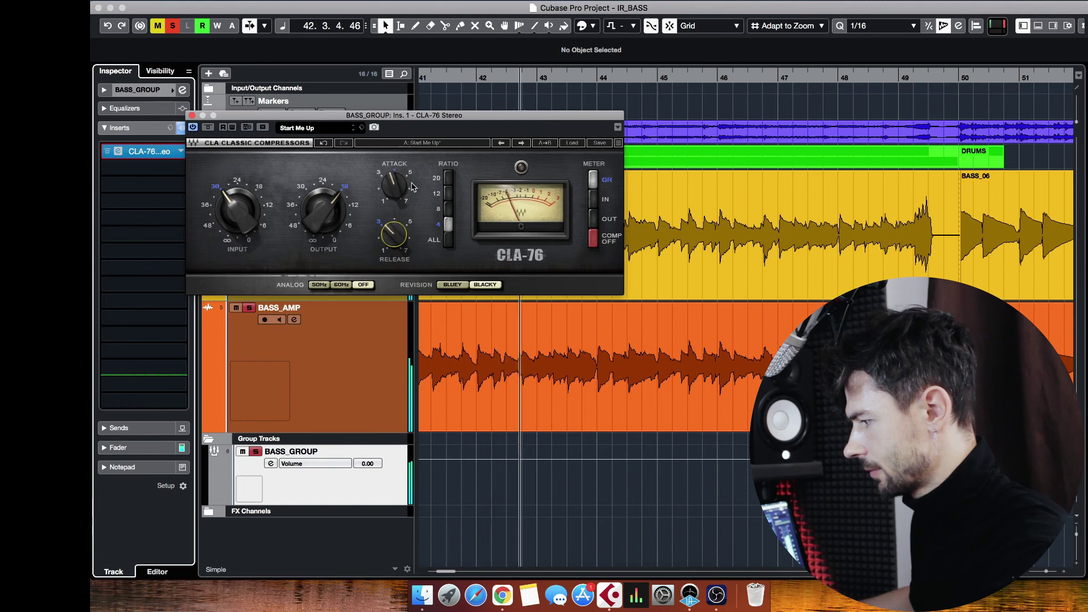
left_click(394, 185)
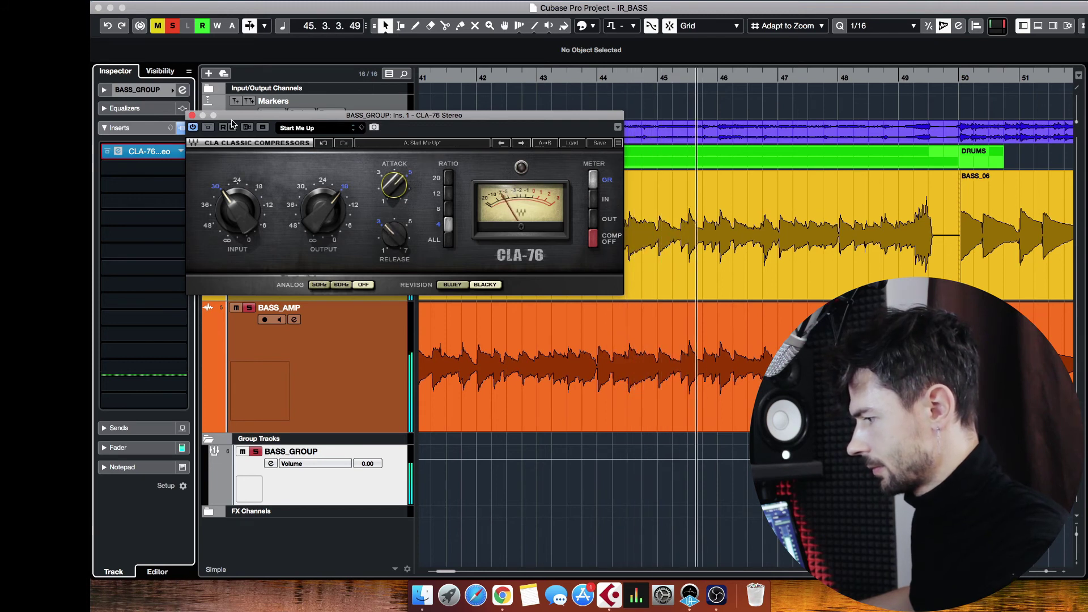
Step: Lower the CLA-76 input to about -32.5 and reduce its output, compare with the compressor bypassed, and close its window
left_click(208, 130)
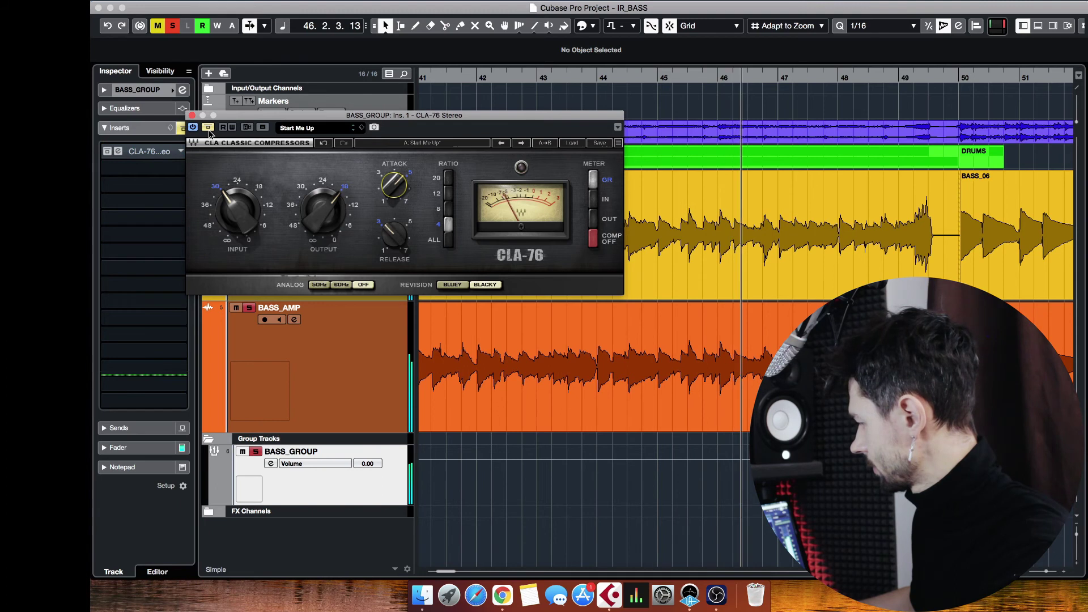
left_click(208, 130)
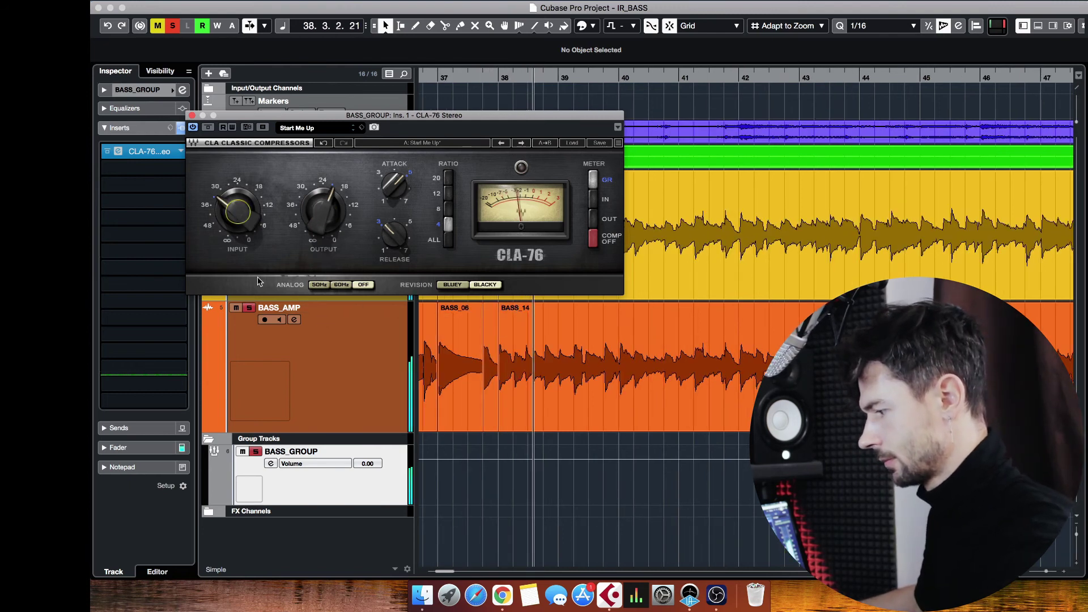
left_click(237, 211)
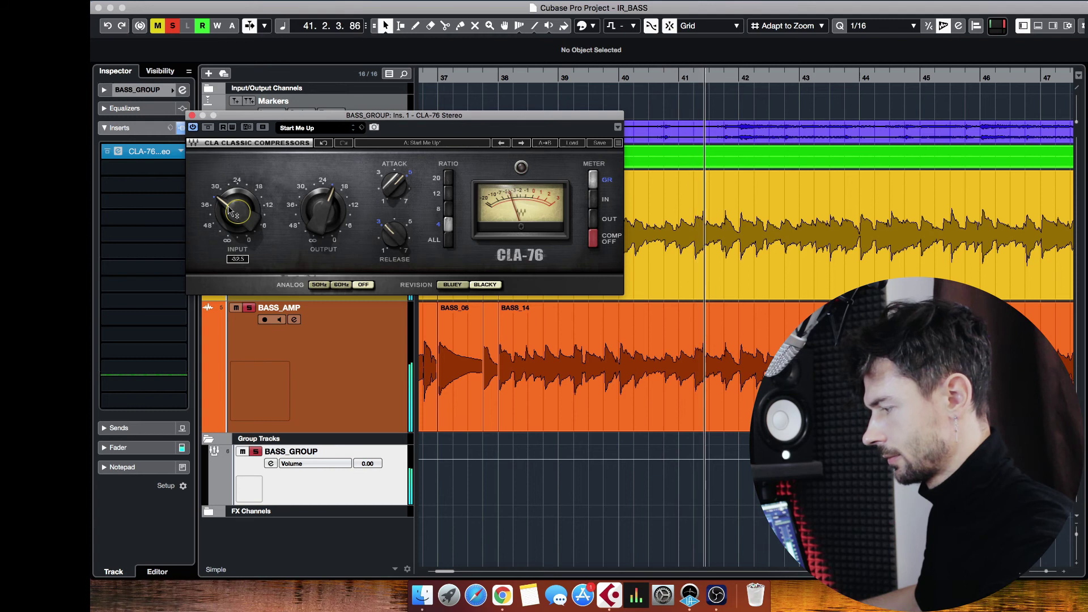
left_click(208, 127)
left_click(208, 127)
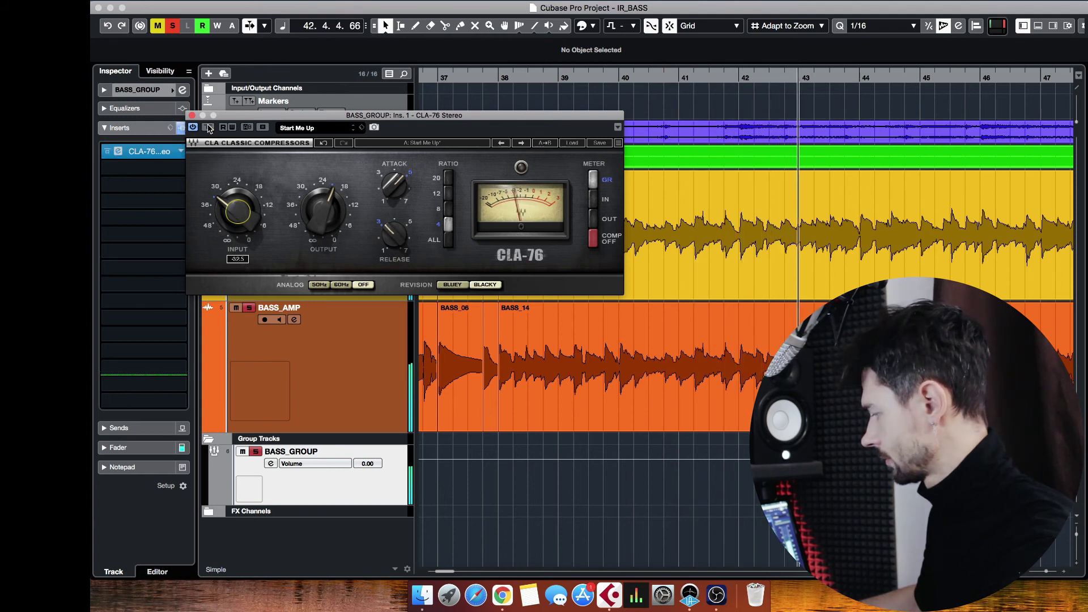
left_click(192, 116)
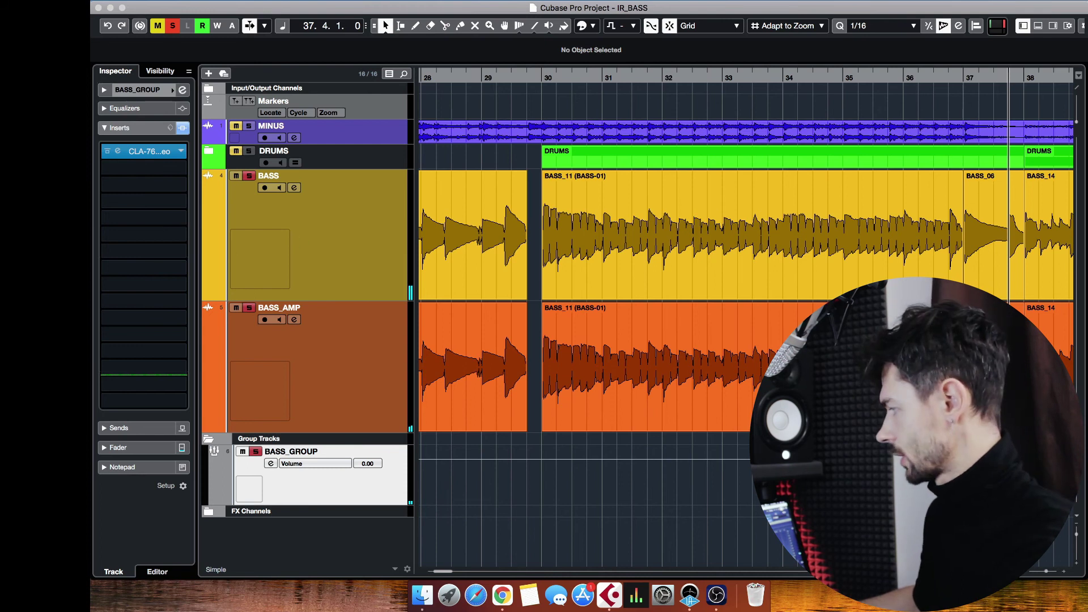
Step: Play the bass with Torpedo bypassed and BASS_AMP muted, first soloed and then in the full mix, then unmute BASS_AMP
left_click(281, 186)
key("space")
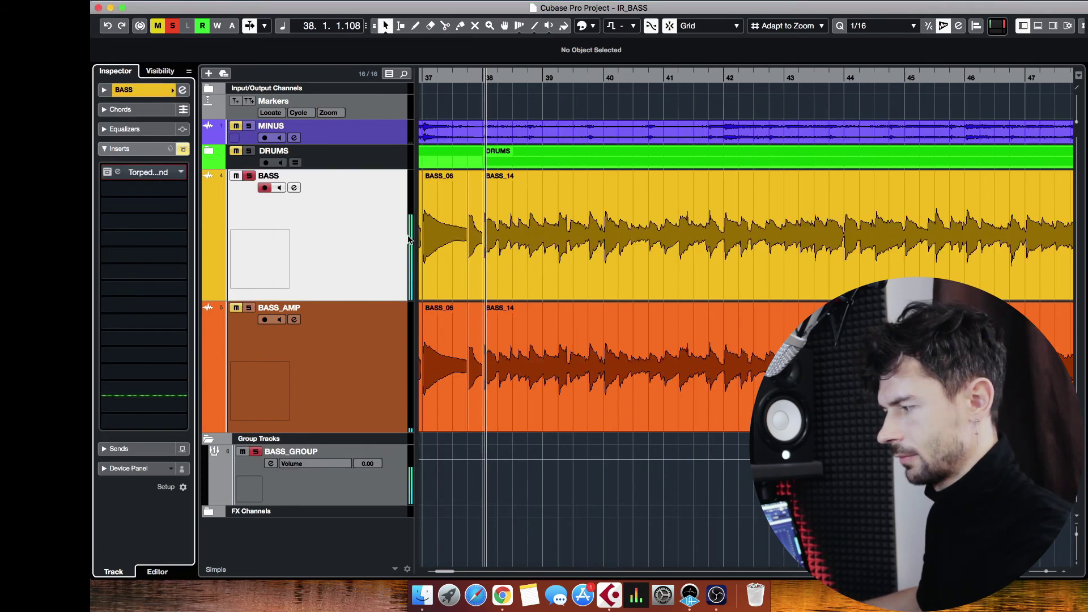
left_click(250, 176)
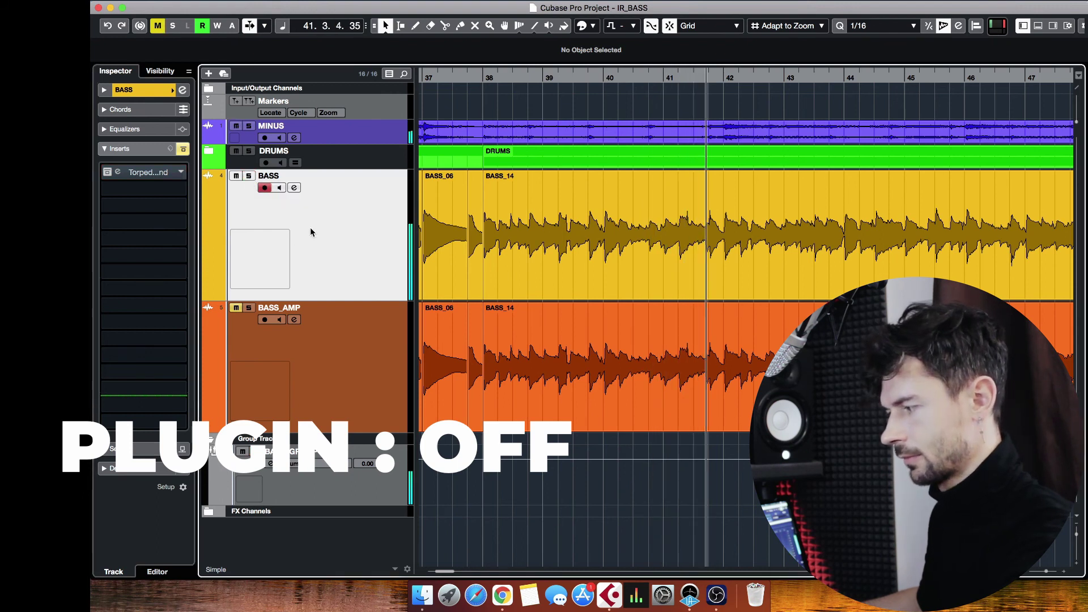
key("space")
key("space")
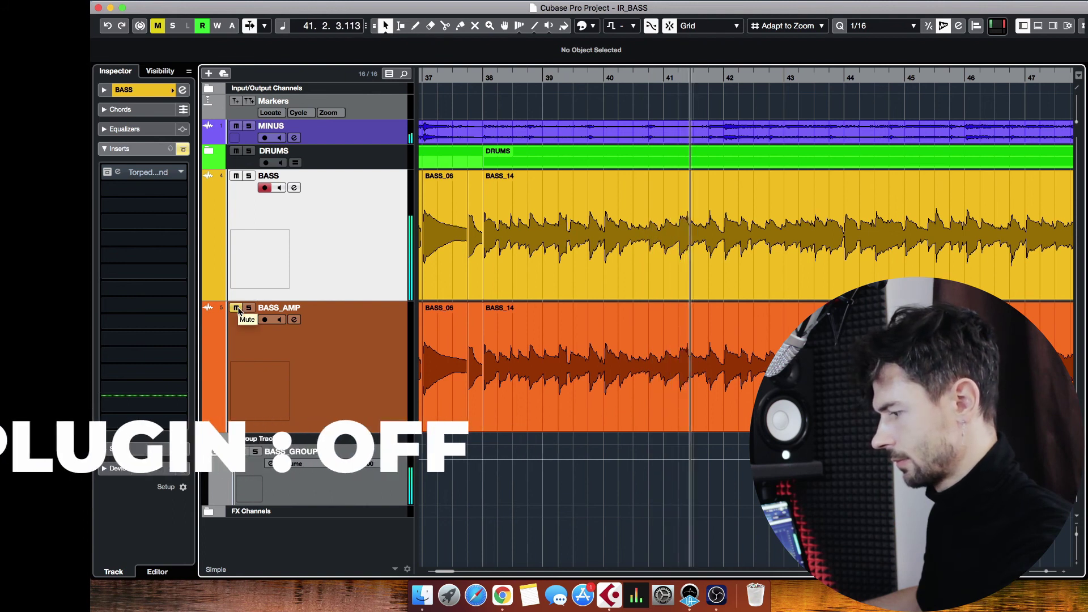
key("space")
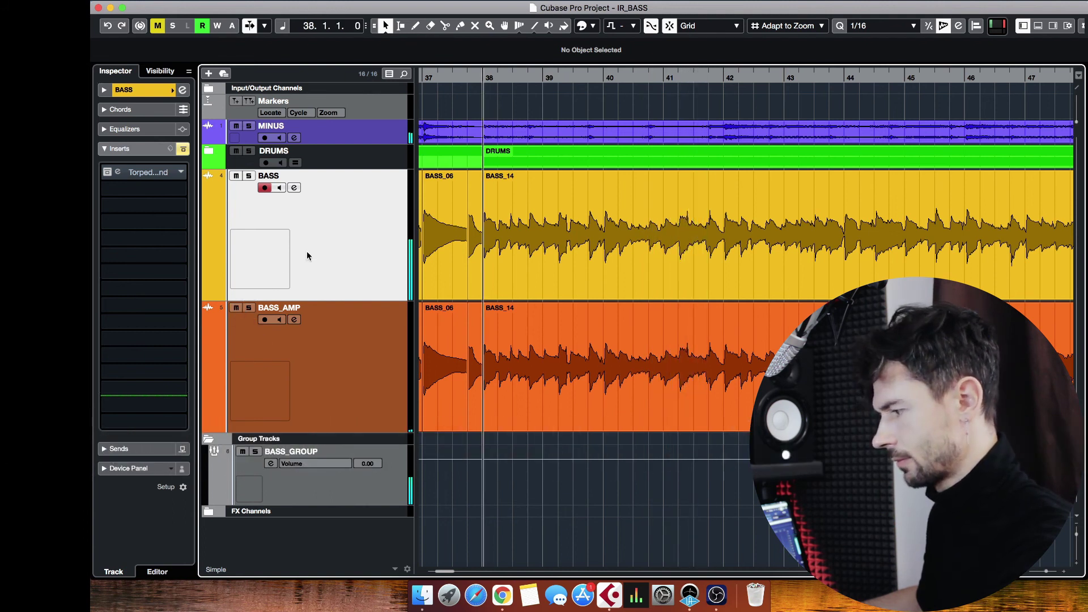
Step: Turn the Torpedo Wall of Sound insert on the BASS track back on and play the full mix with BASS_AMP active
left_click(133, 172)
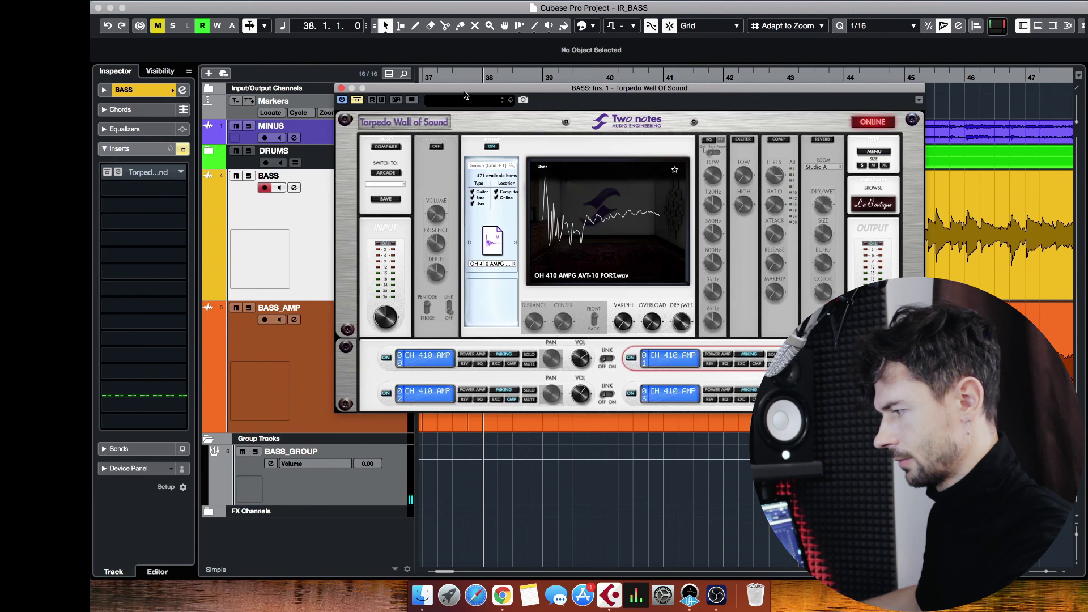
left_click(341, 88)
left_click(385, 380)
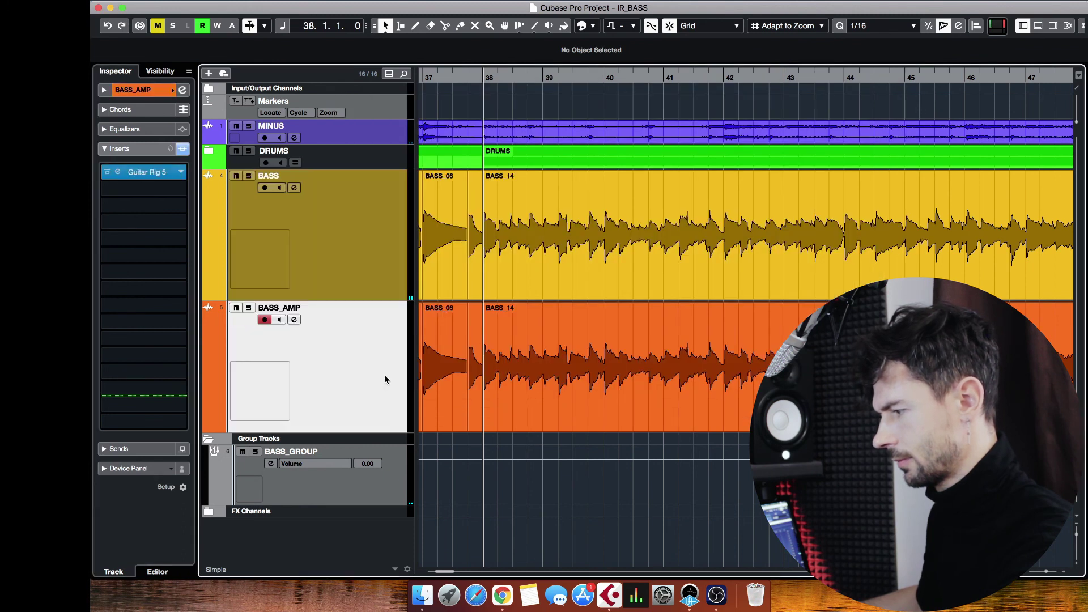
key("space")
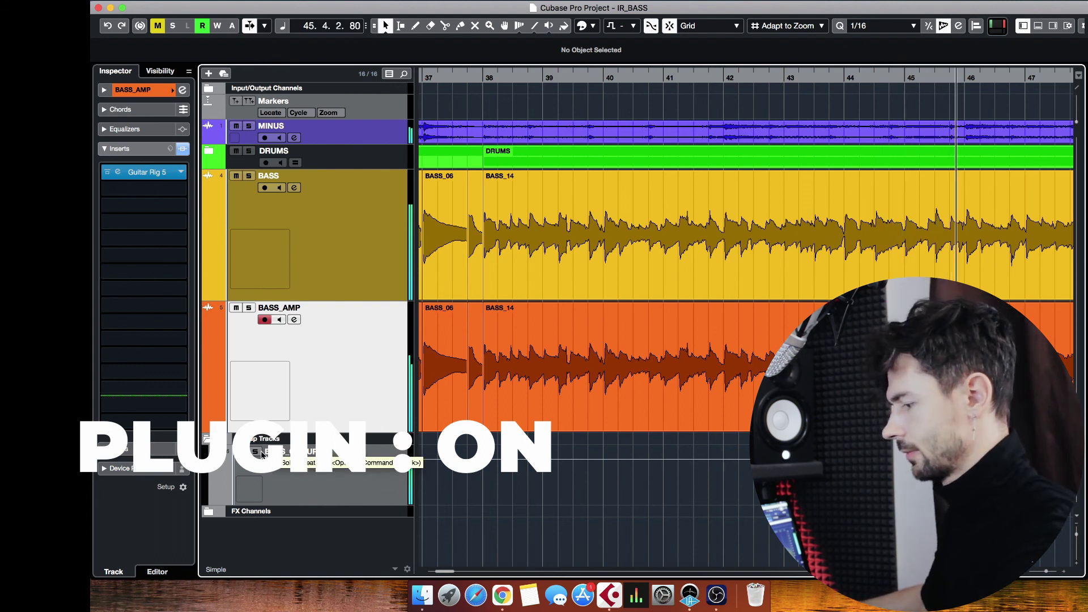
Step: Return to bar 38 and play the soloed bass group with Guitar Rig bypassed to compare it with the processed sound
key("g")
key("g")
key("g")
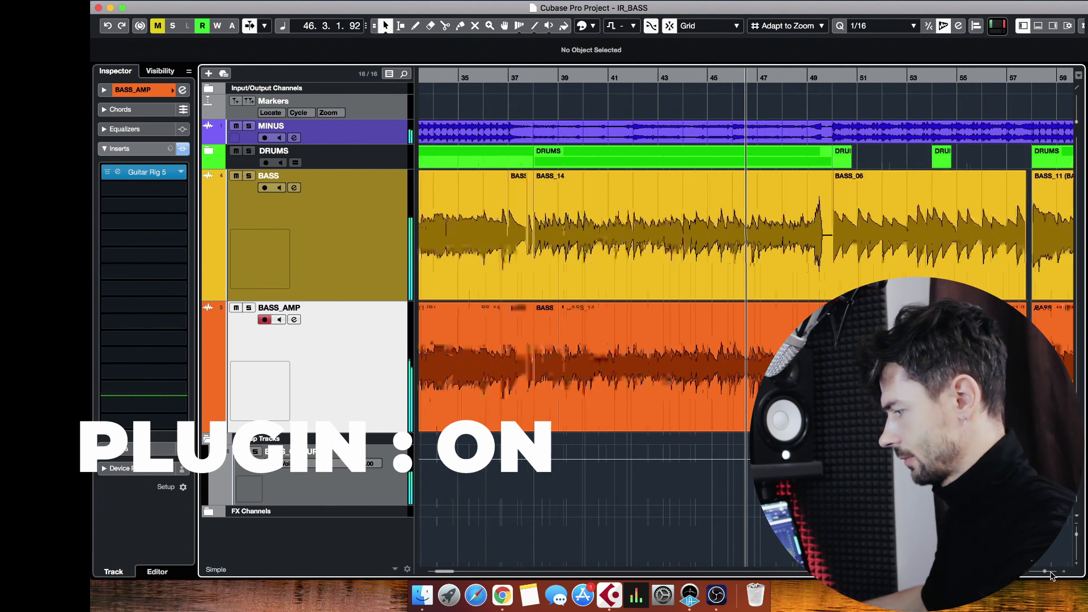
left_click(517, 414)
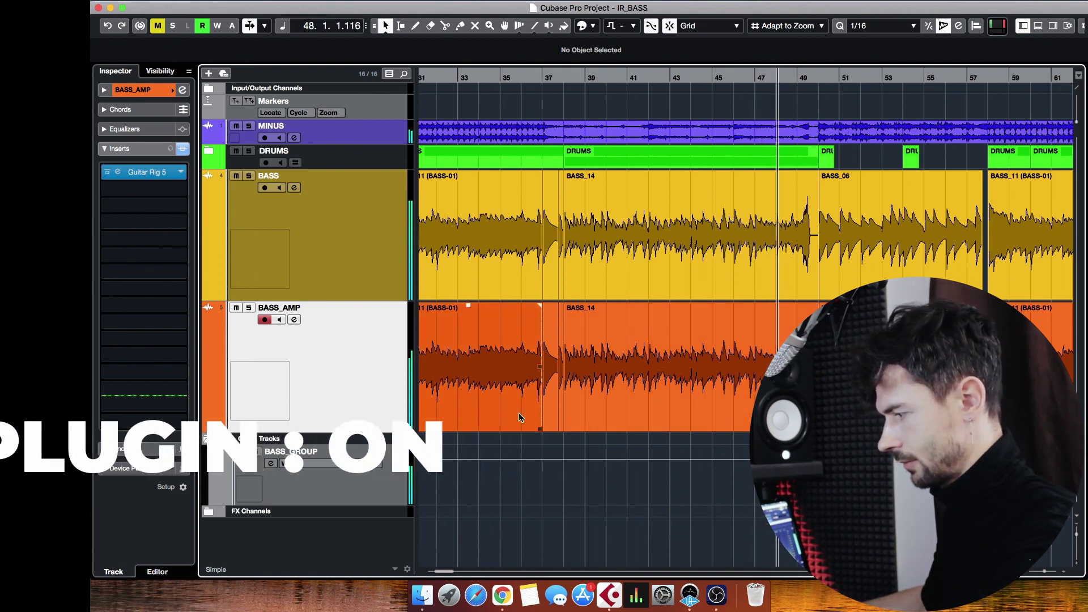
key("space")
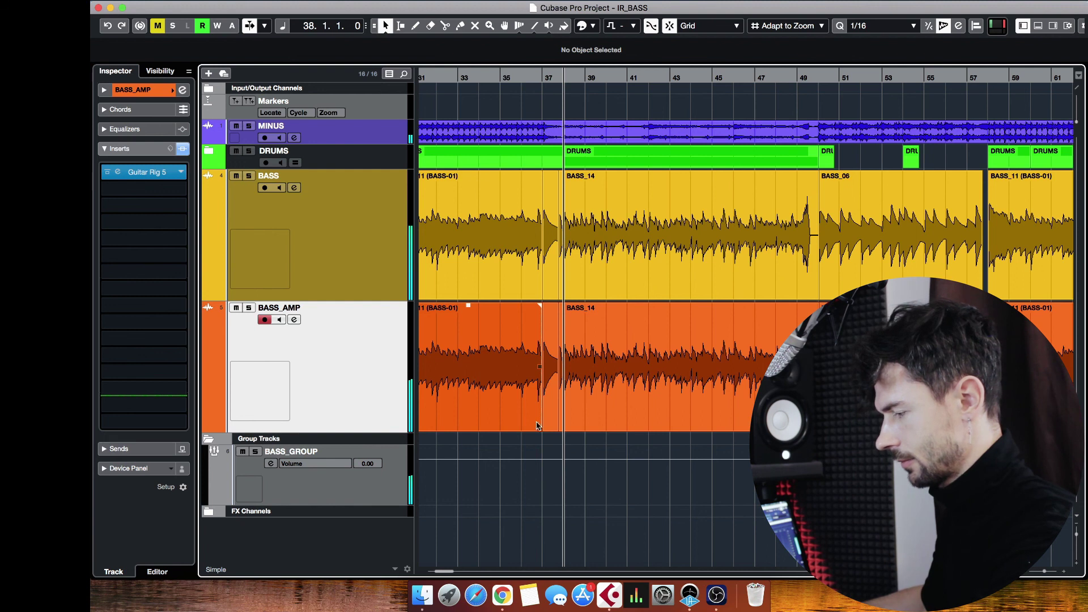
key("space")
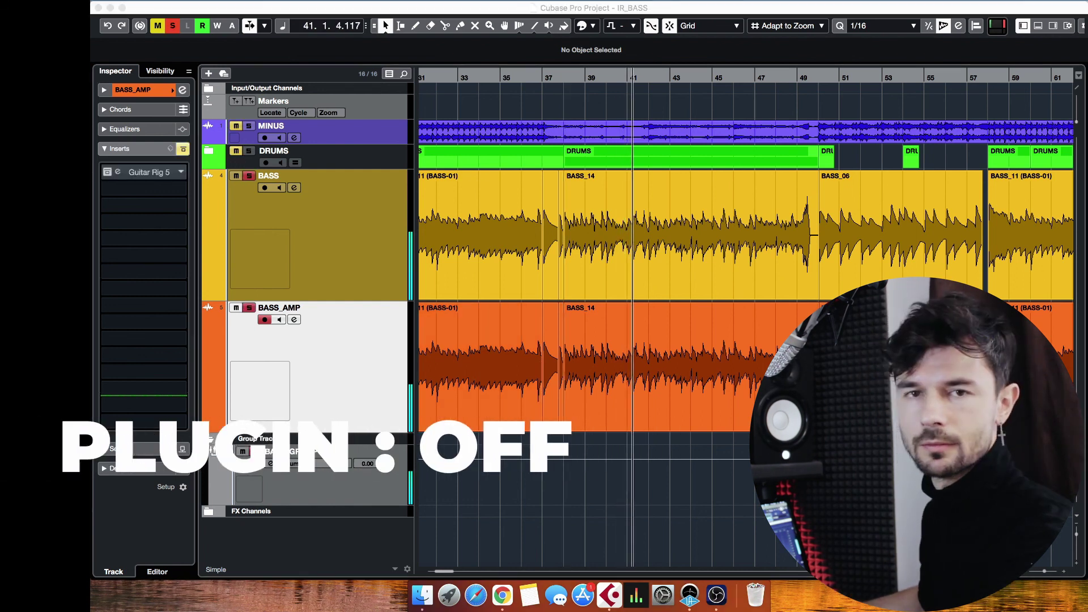